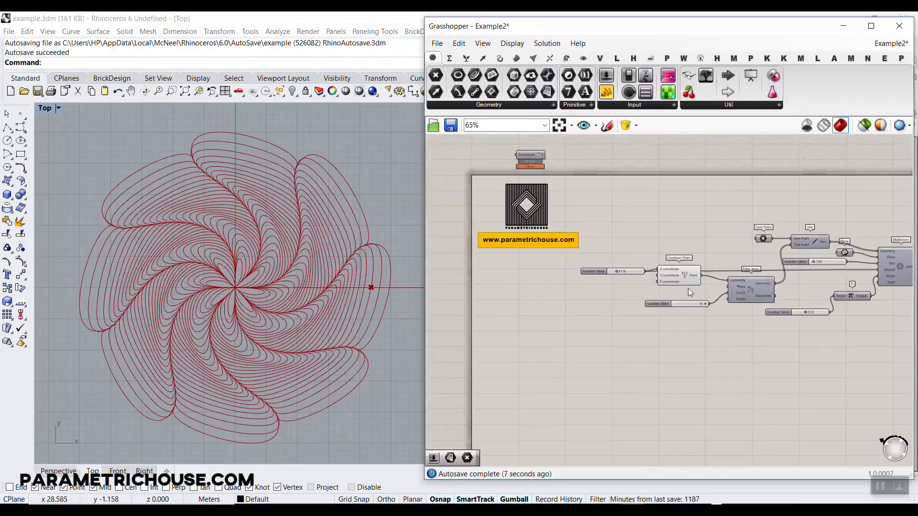
# Slightly lower the Construct Point X coordinate slider and set the Polar Array count slider to 16.
pyautogui.moveTo(613, 257); pyautogui.dragTo(612, 256)
pyautogui.scroll(-5, 673, 287)
pyautogui.scroll(5, 582, 296)
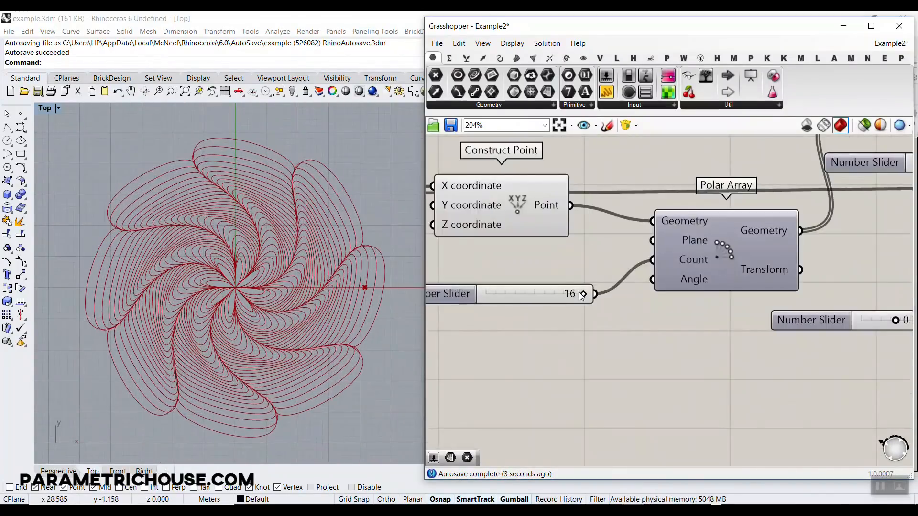
pyautogui.moveTo(572, 295)
pyautogui.mouseDown()
pyautogui.moveTo(532, 292)
pyautogui.moveTo(582, 296)
pyautogui.mouseUp()
pyautogui.scroll(-4, 648, 313)
pyautogui.scroll(3, 668, 325)
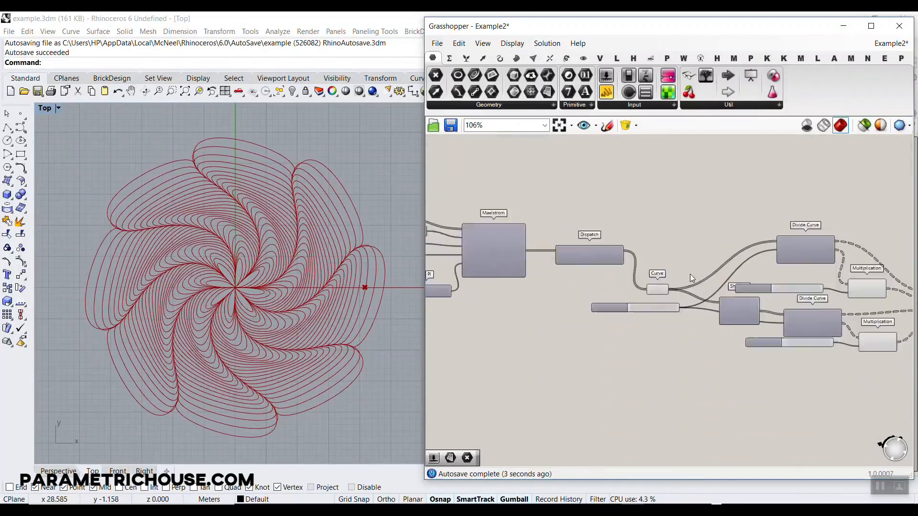
# Increase the slider that drives the count of both Divide Curve components to make the pattern denser.
pyautogui.scroll(-2, 667, 324)
pyautogui.scroll(4, 526, 308)
pyautogui.moveTo(495, 288); pyautogui.dragTo(518, 289)
# Set the slider multiplying the Bezier Span's start tangents to 4.74.
pyautogui.scroll(-3, 630, 304)
pyautogui.scroll(4, 549, 268)
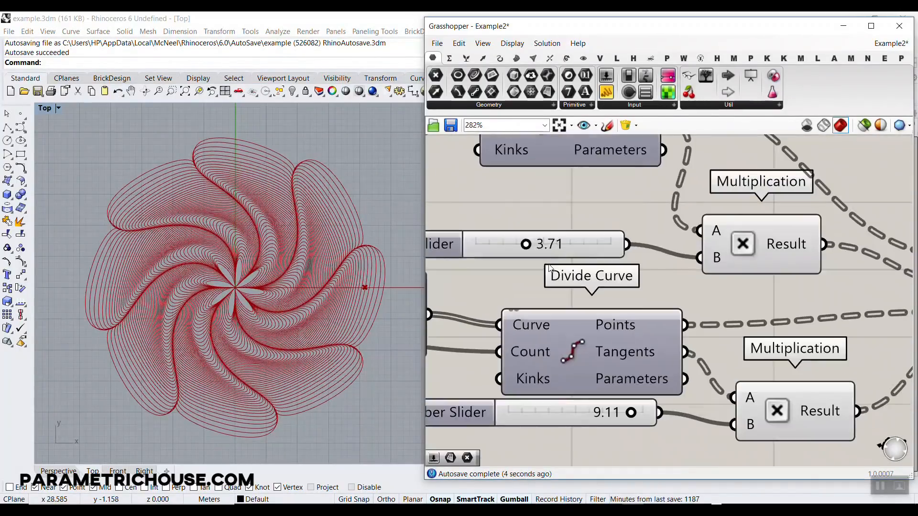
pyautogui.moveTo(526, 244); pyautogui.dragTo(550, 245)
pyautogui.moveTo(672, 243); pyautogui.dragTo(521, 285, button='right')
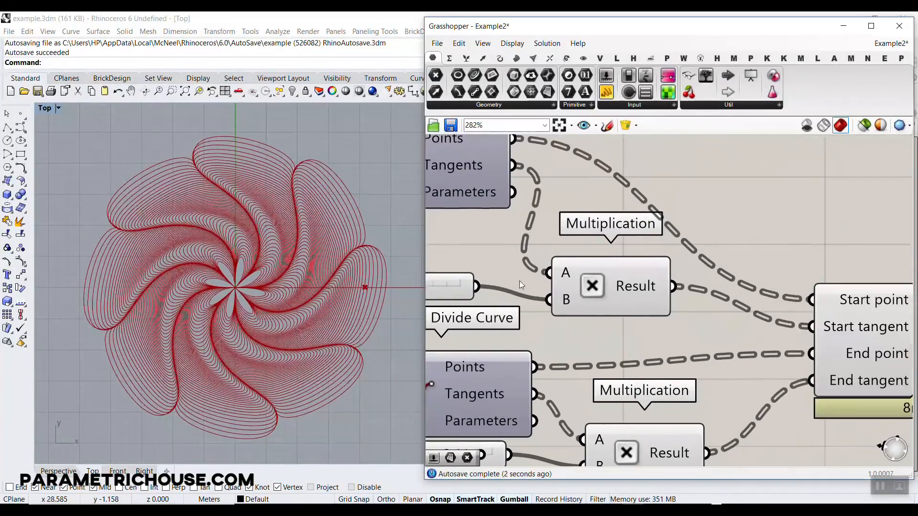
pyautogui.moveTo(900, 271); pyautogui.dragTo(730, 254, button='right')
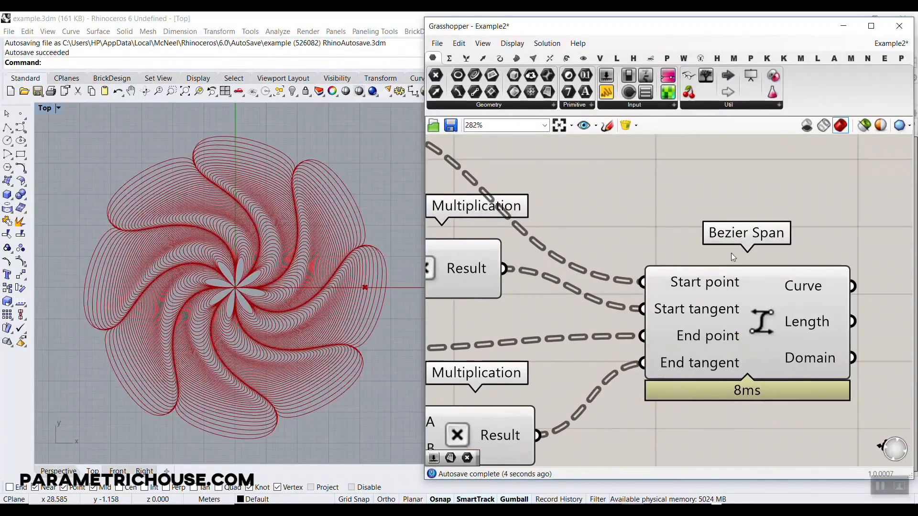
# Increase the slider multiplying the Bezier Span's end tangents.
pyautogui.scroll(8, 226, 283)
pyautogui.moveTo(554, 282); pyautogui.dragTo(779, 240, button='right')
pyautogui.scroll(-4, 779, 239)
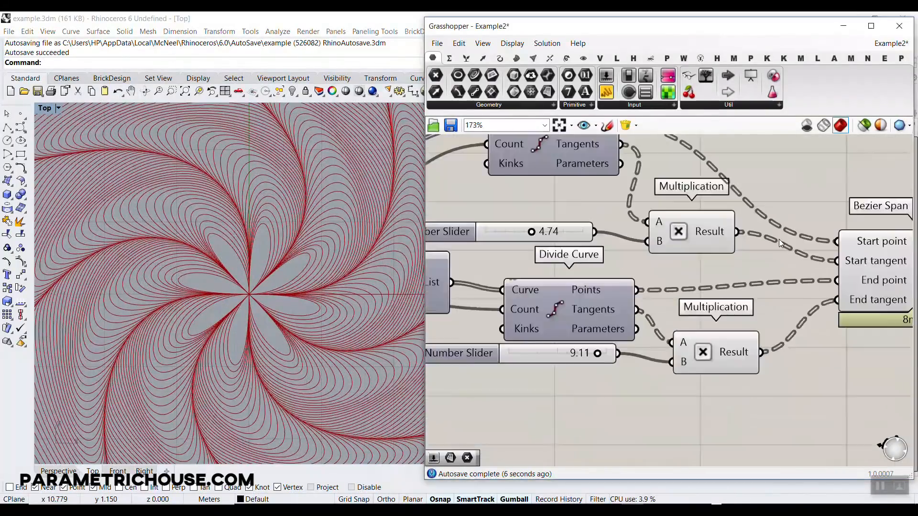
pyautogui.scroll(4, 583, 338)
pyautogui.moveTo(647, 340)
pyautogui.mouseDown()
pyautogui.moveTo(585, 339)
pyautogui.moveTo(656, 340)
pyautogui.mouseUp()
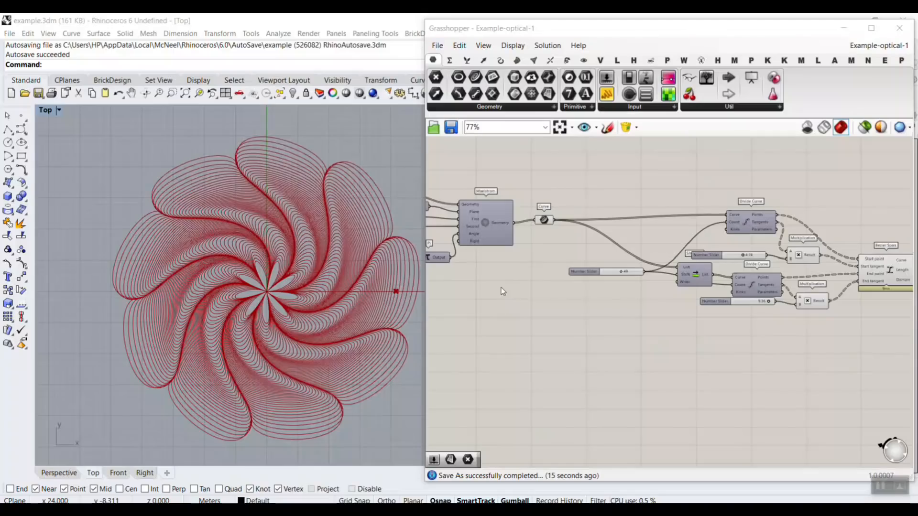
# Create a new Grasshopper document for rebuilding the pattern.
pyautogui.moveTo(257, 324); pyautogui.dragTo(271, 309, button='right')
pyautogui.scroll(-2, 230, 306)
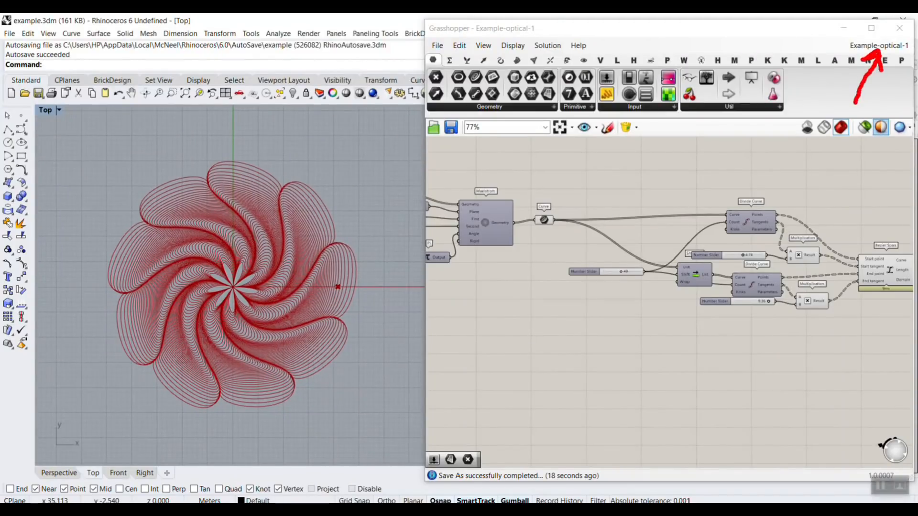
pyautogui.moveTo(255, 319); pyautogui.dragTo(272, 320, button='right')
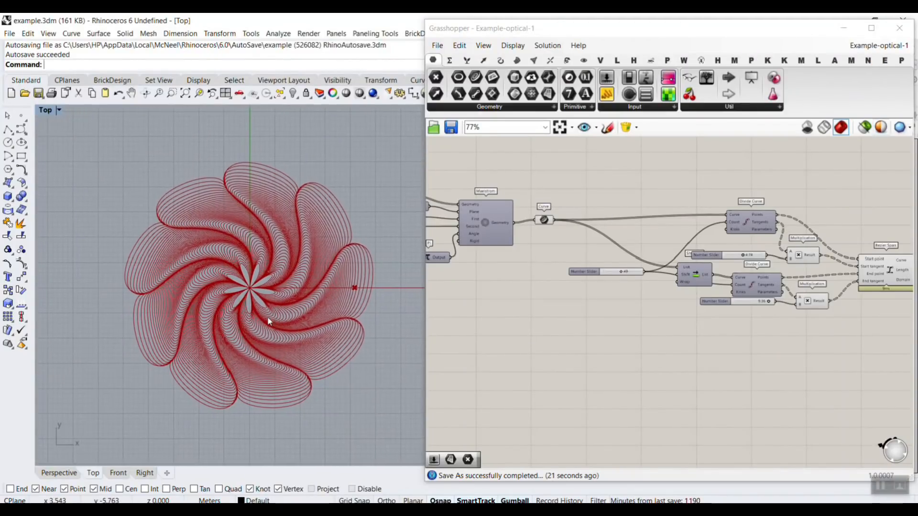
pyautogui.scroll(2, 272, 319)
pyautogui.click(437, 45)
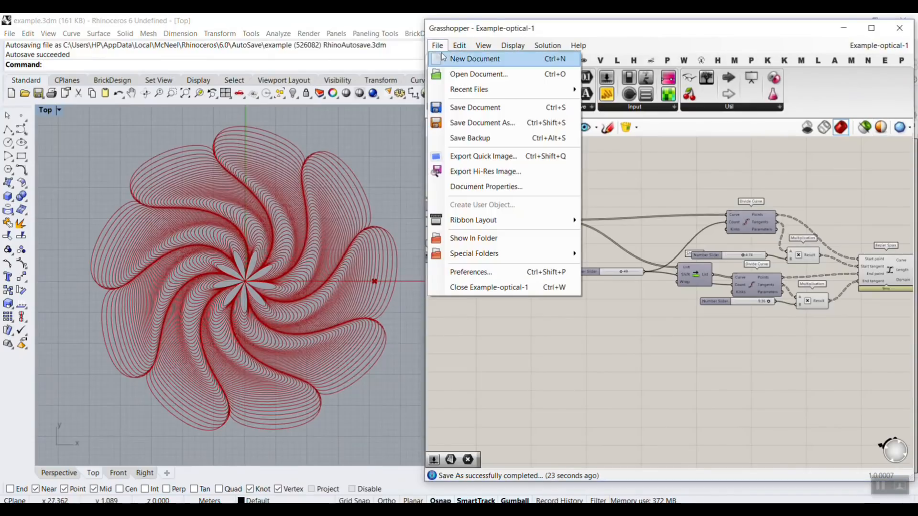
pyautogui.click(471, 57)
pyautogui.moveTo(625, 238); pyautogui.dragTo(629, 246, button='right')
pyautogui.scroll(-6, 326, 276)
pyautogui.moveTo(325, 276); pyautogui.dragTo(292, 282, button='right')
pyautogui.scroll(-4, 312, 302)
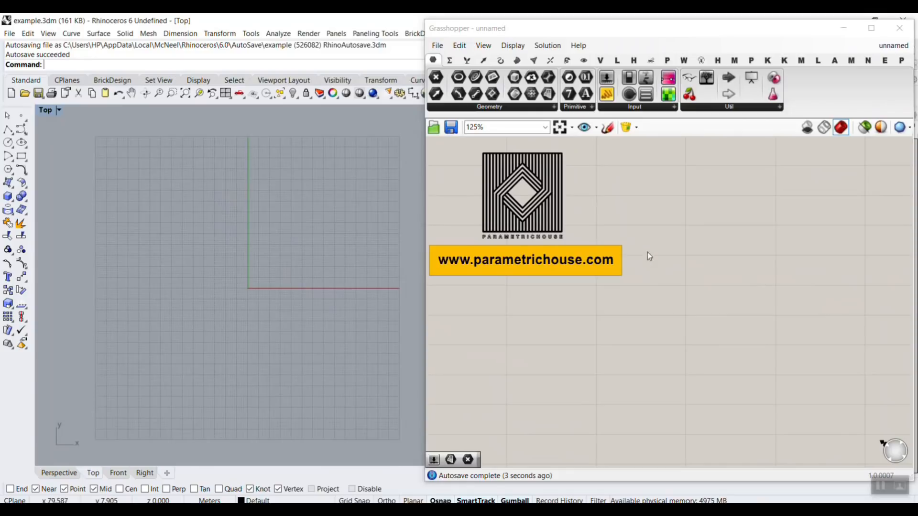
# Place a Construct Point component on the empty canvas.
pyautogui.moveTo(635, 267); pyautogui.dragTo(664, 252, button='right')
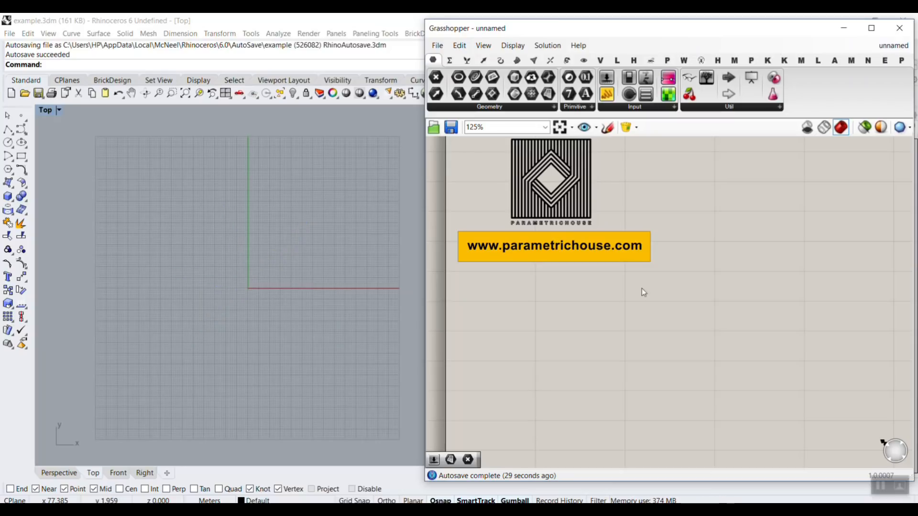
pyautogui.scroll(-4, 645, 296)
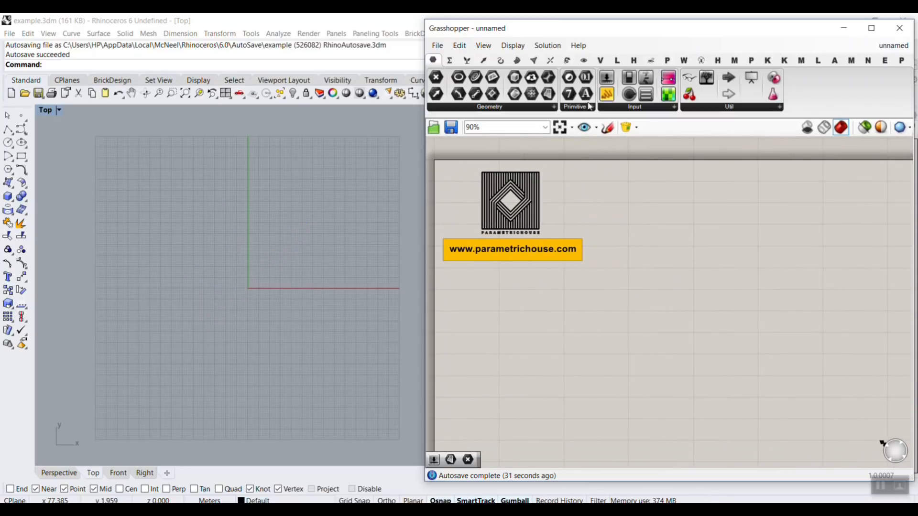
pyautogui.click(484, 61)
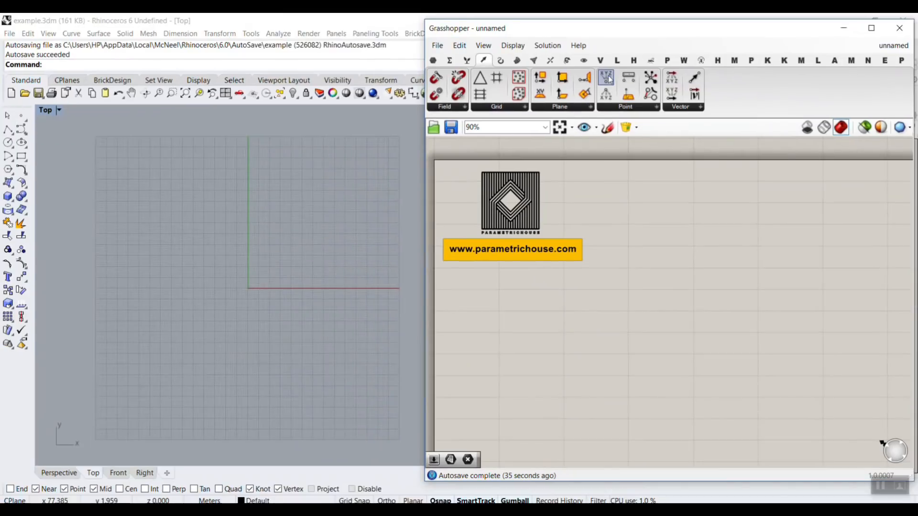
pyautogui.moveTo(605, 85); pyautogui.dragTo(810, 466)
pyautogui.scroll(5, 633, 439)
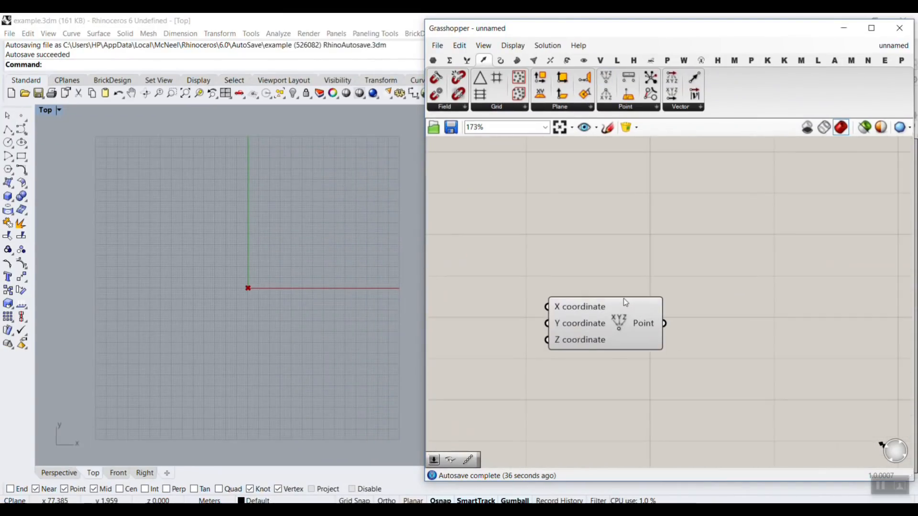
# Add a Bifocals component near the canvas logo so that every component carries a name label.
pyautogui.doubleClick(569, 250)
pyautogui.write('bif')
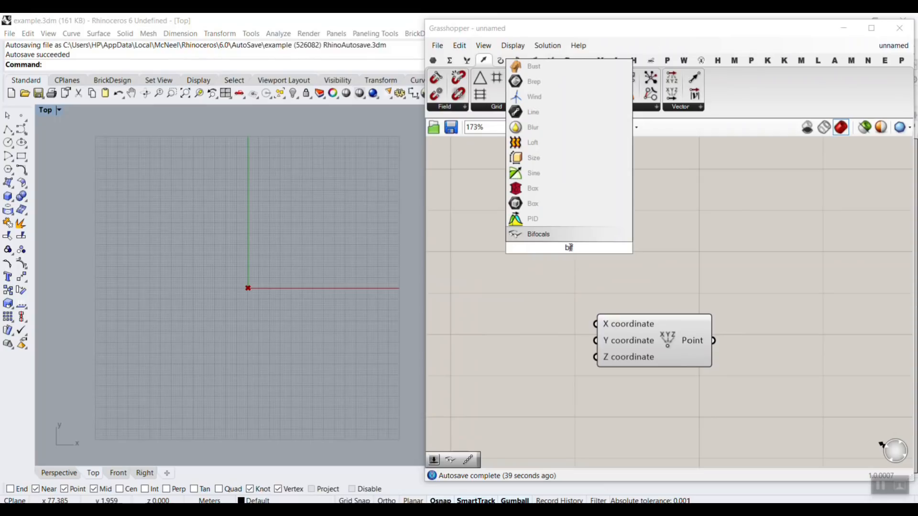
pyautogui.press('Return')
pyautogui.scroll(-5, 622, 268)
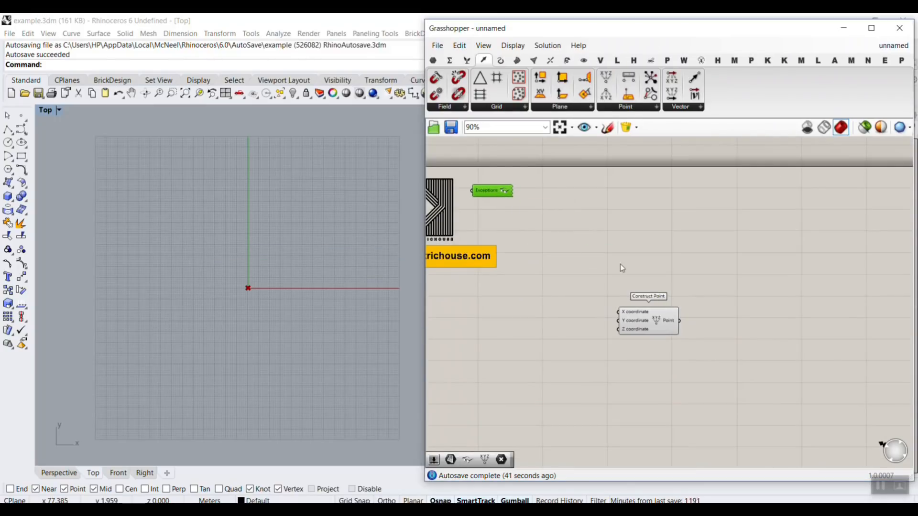
# Add a number slider created from the value 25.6, wire it to Construct Point's X coordinate, and increase its value.
pyautogui.scroll(10, 621, 268)
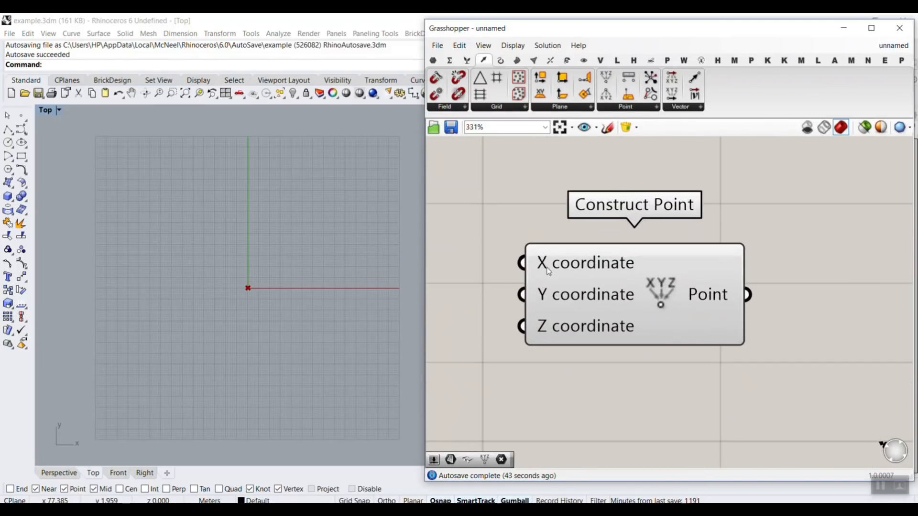
pyautogui.scroll(-2, 548, 272)
pyautogui.doubleClick(516, 306)
pyautogui.write('25')
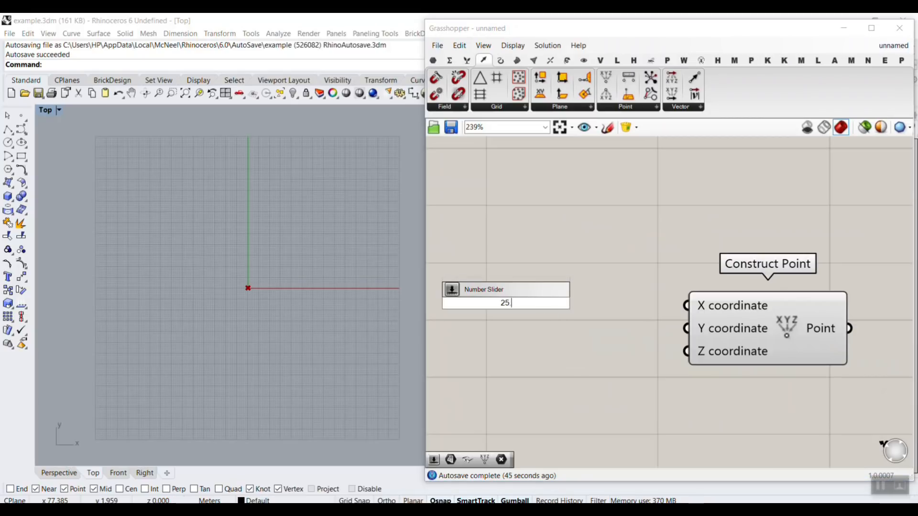
pyautogui.write('.6')
pyautogui.press('Return')
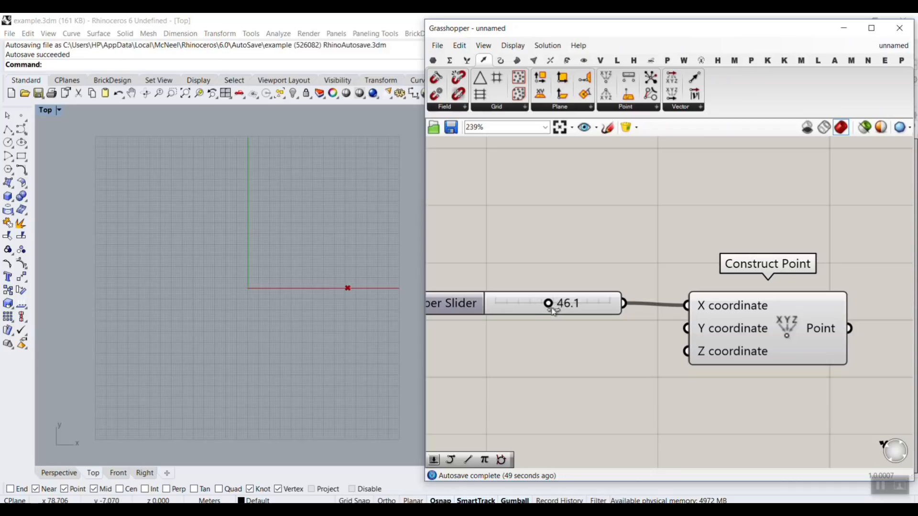
pyautogui.moveTo(539, 309); pyautogui.dragTo(547, 309)
pyautogui.scroll(-3, 558, 254)
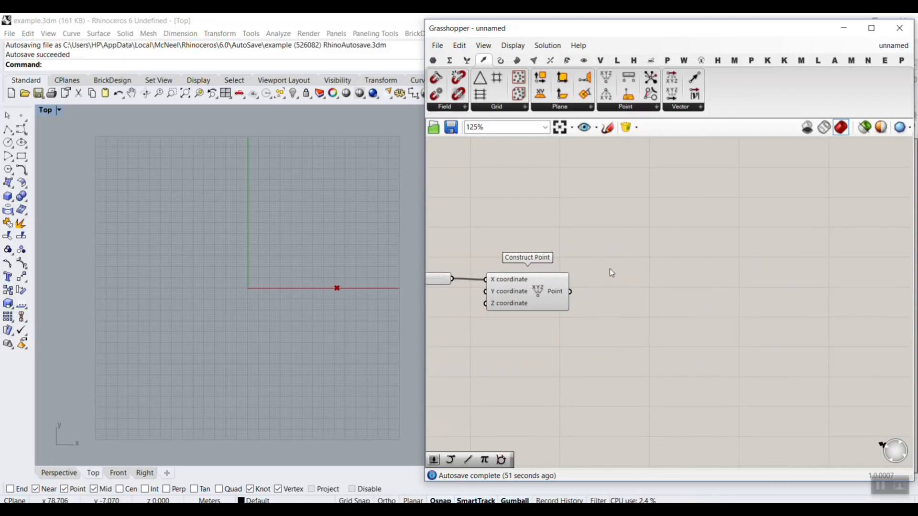
pyautogui.scroll(3, 616, 301)
pyautogui.doubleClick(598, 305)
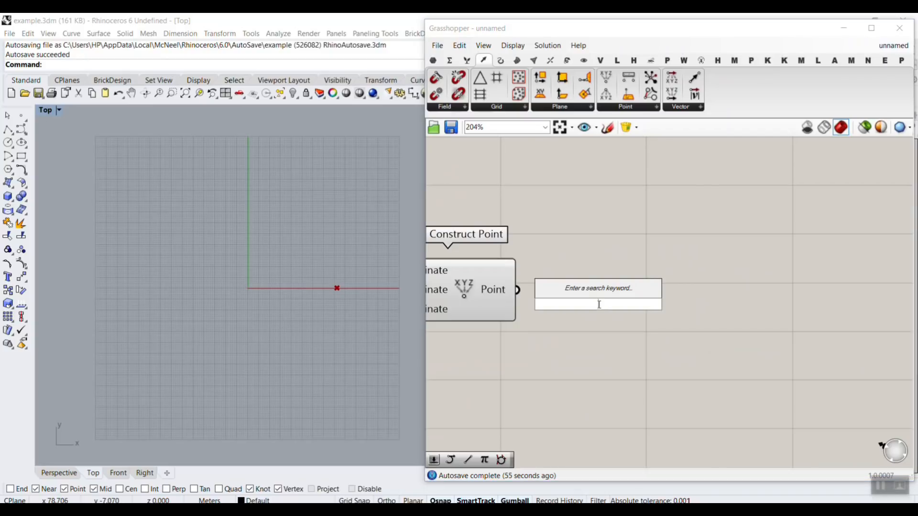
pyautogui.write('polar')
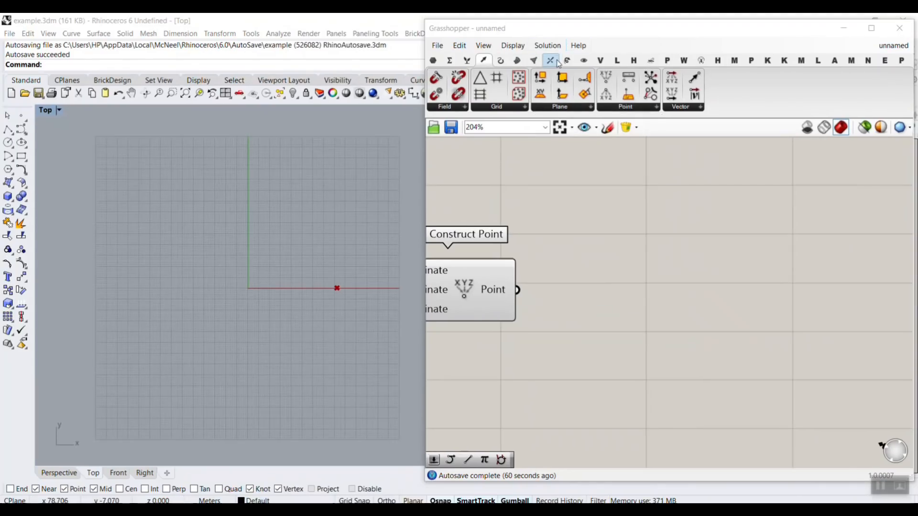
# Place a Polar Array component and connect Construct Point's Point output to its Geometry input.
pyautogui.click(567, 60)
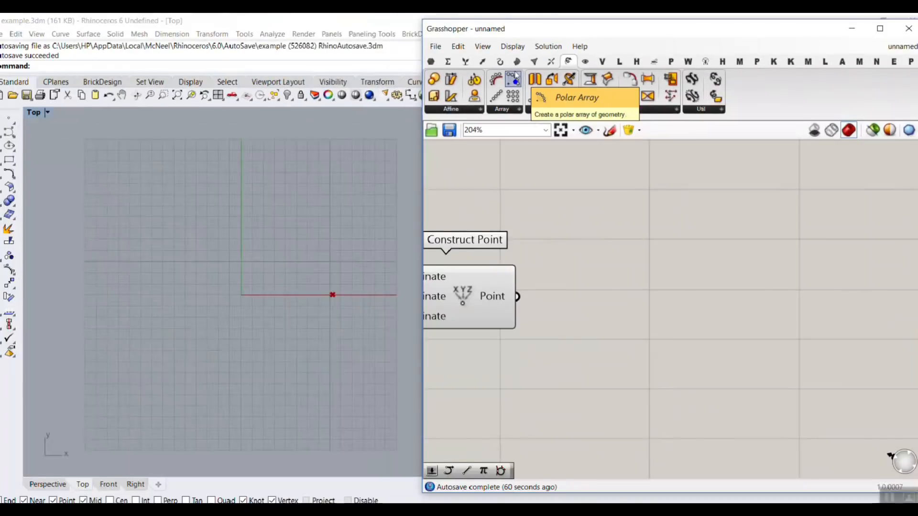
pyautogui.moveTo(515, 75); pyautogui.dragTo(648, 320)
pyautogui.moveTo(581, 290); pyautogui.dragTo(578, 282)
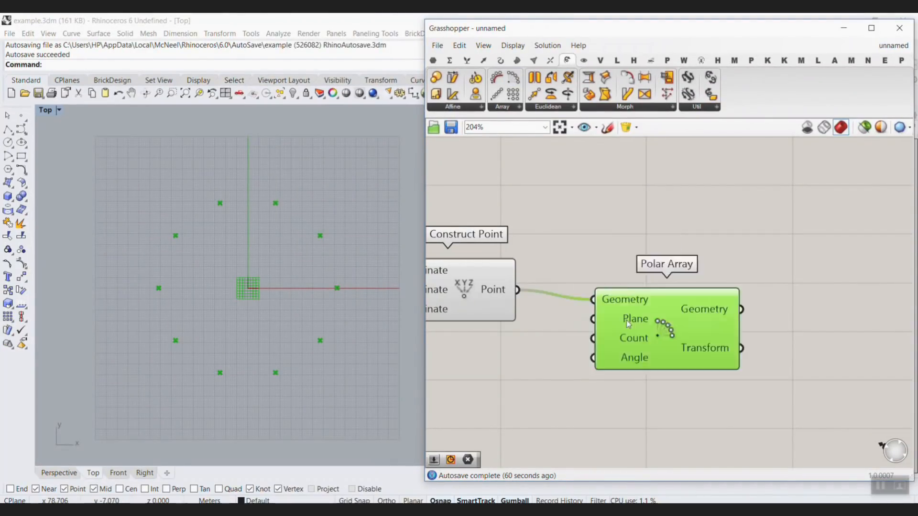
# Add an integer number slider ranging from 6 to 18 and connect it to the Polar Array's Count input.
pyautogui.scroll(3, 627, 321)
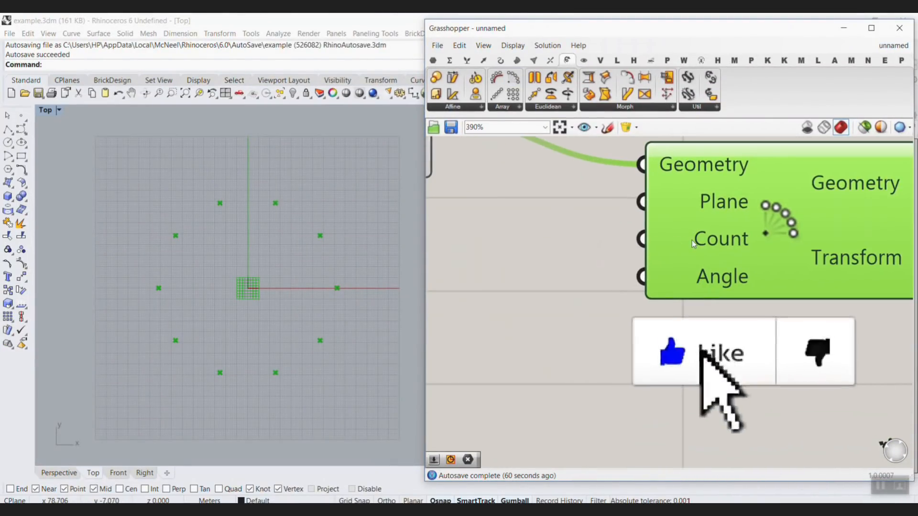
pyautogui.doubleClick(504, 294)
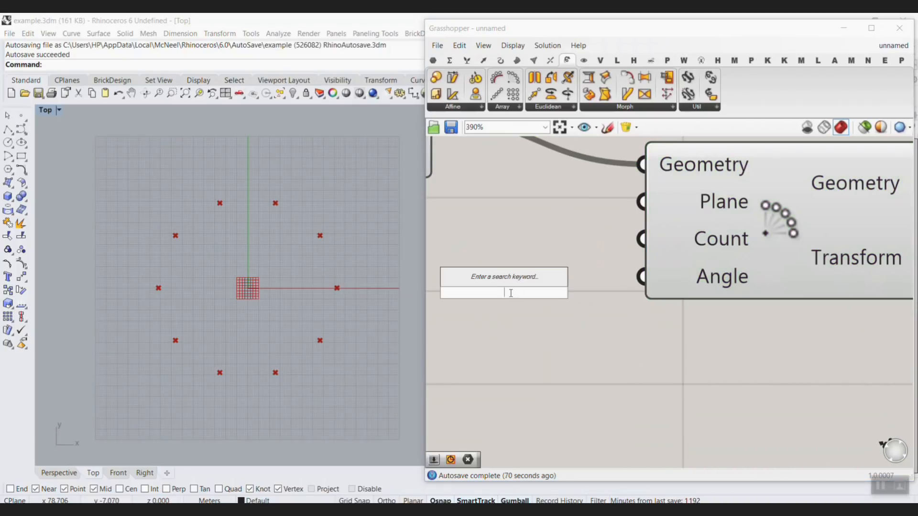
pyautogui.write('6..18')
pyautogui.press('Return')
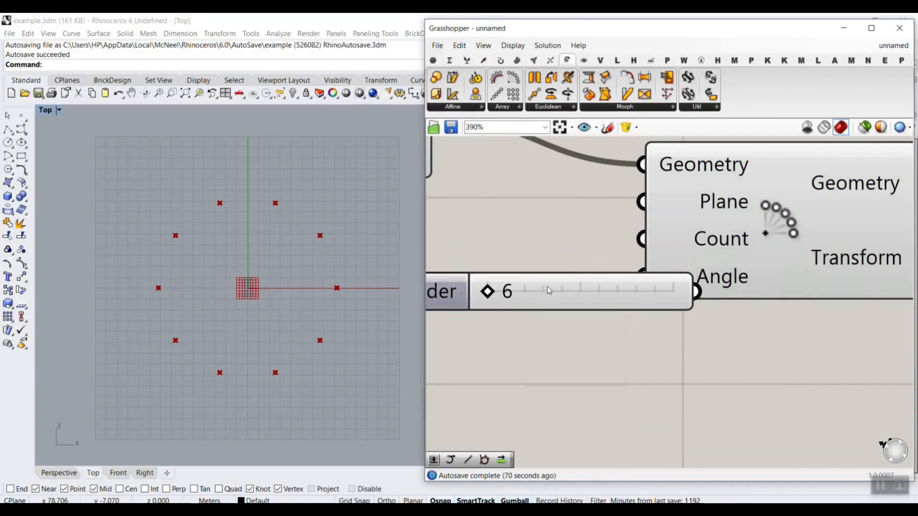
pyautogui.moveTo(549, 290); pyautogui.dragTo(459, 262)
pyautogui.moveTo(562, 229); pyautogui.dragTo(681, 254, button='right')
pyautogui.scroll(-4, 681, 254)
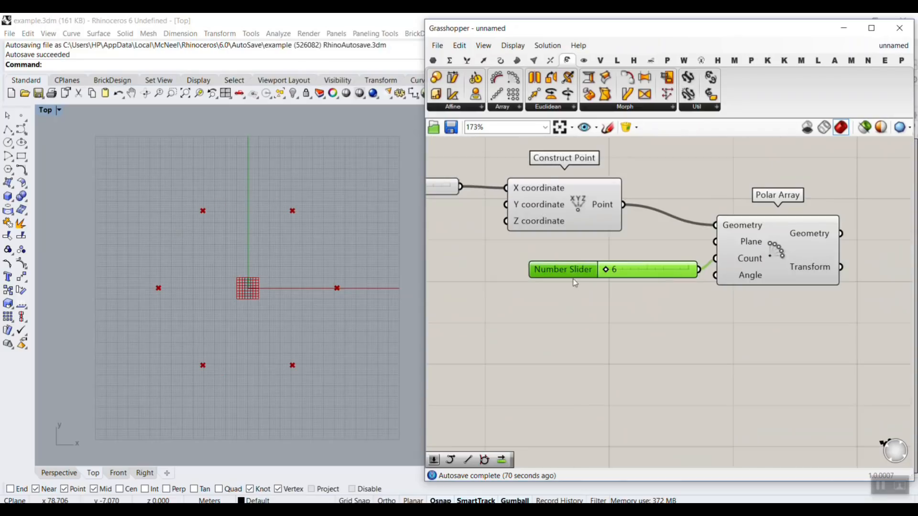
# Set the Polar Array's count slider to 12.
pyautogui.scroll(3, 609, 275)
pyautogui.moveTo(658, 272); pyautogui.dragTo(680, 271)
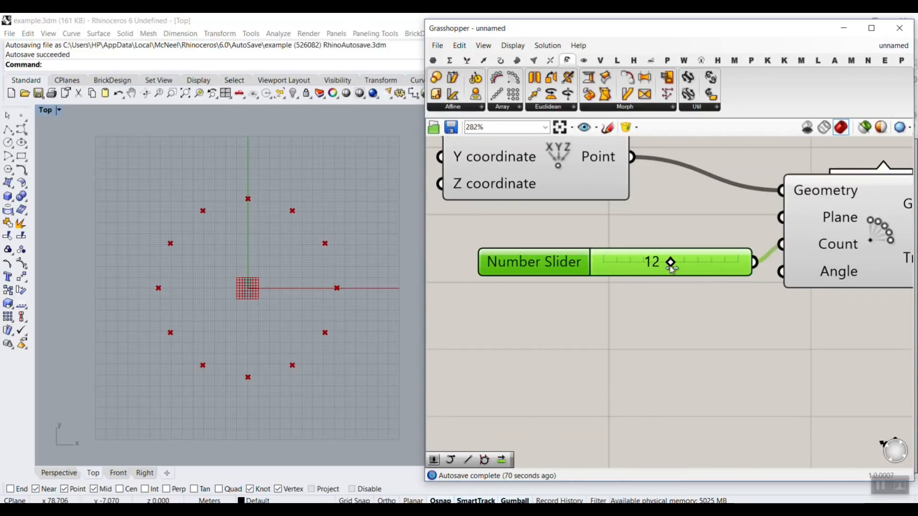
pyautogui.scroll(-3, 530, 299)
pyautogui.click(578, 182)
# Place a Line component to the upper right of the Polar Array component.
pyautogui.moveTo(578, 182); pyautogui.dragTo(571, 229, button='right')
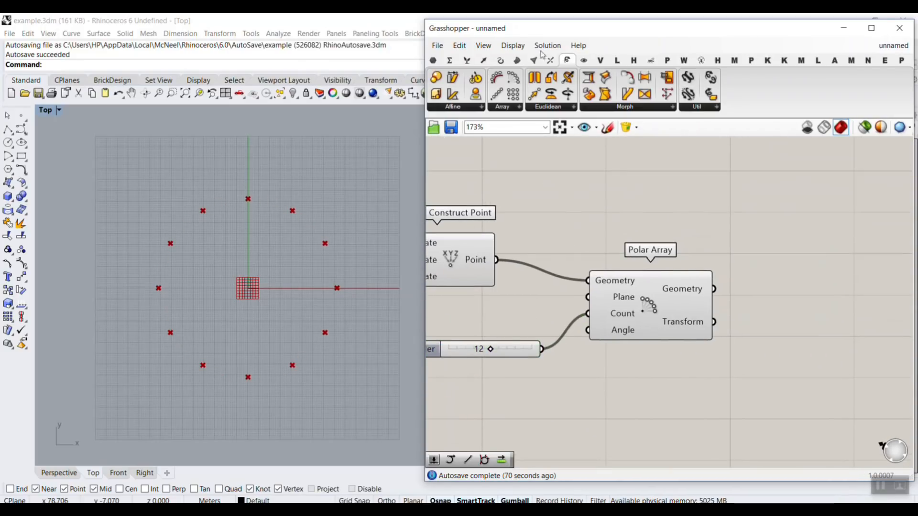
pyautogui.click(500, 62)
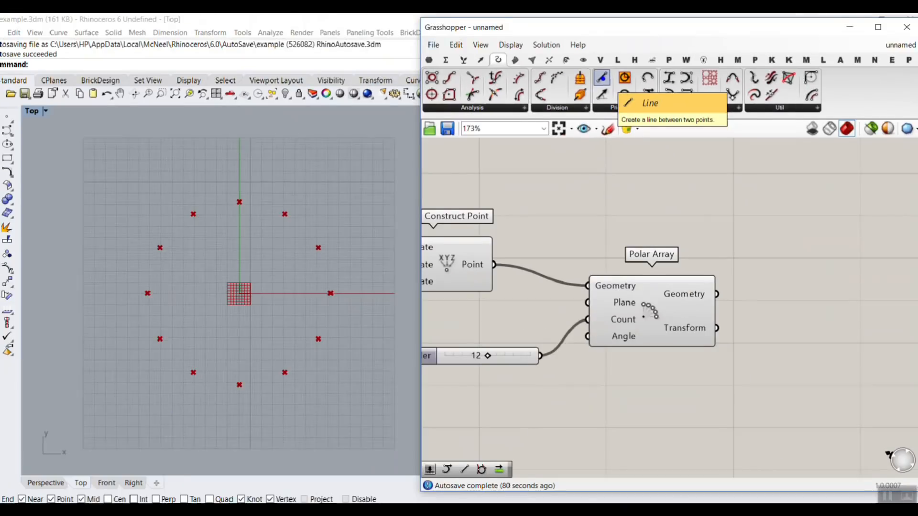
pyautogui.click(604, 80)
pyautogui.click(817, 223)
pyautogui.moveTo(788, 249); pyautogui.dragTo(714, 322, button='right')
pyautogui.scroll(2, 698, 312)
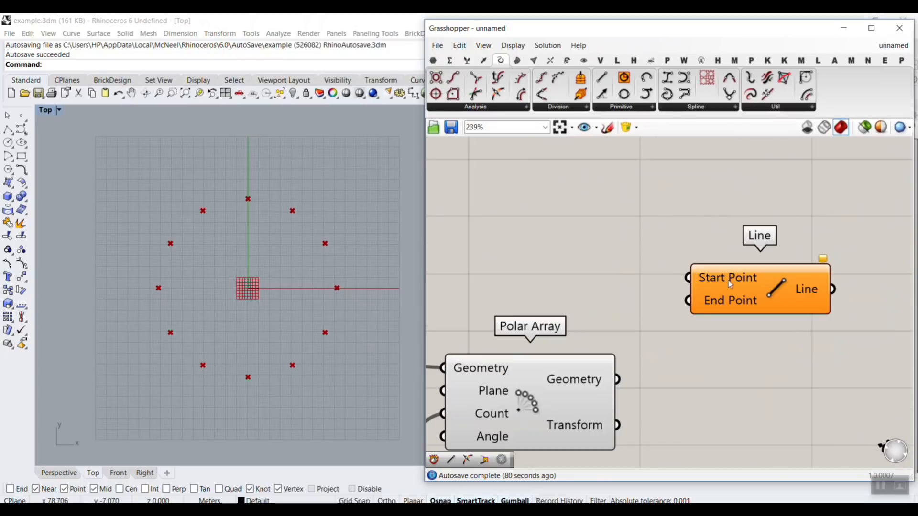
# Set the Line's Start Point to the origin (0) and connect the Polar Array's Geometry output to its End Point input.
pyautogui.rightClick(727, 278)
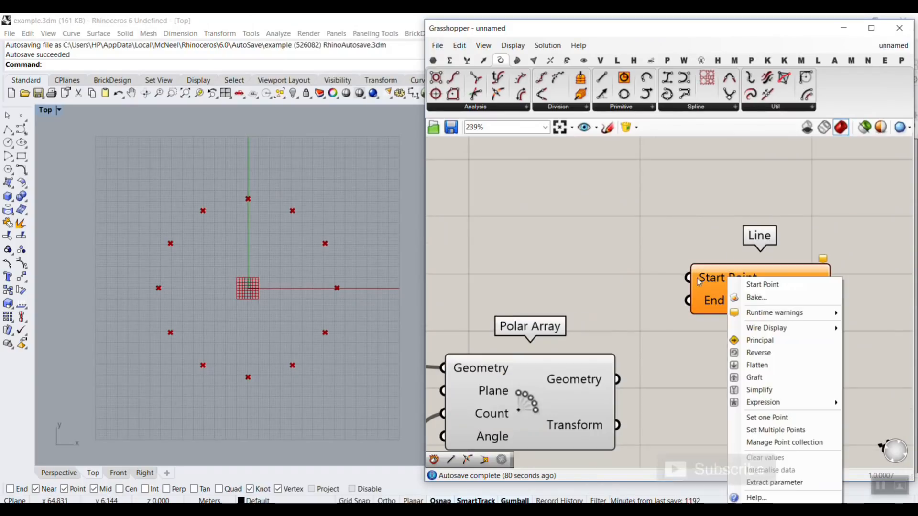
pyautogui.click(754, 415)
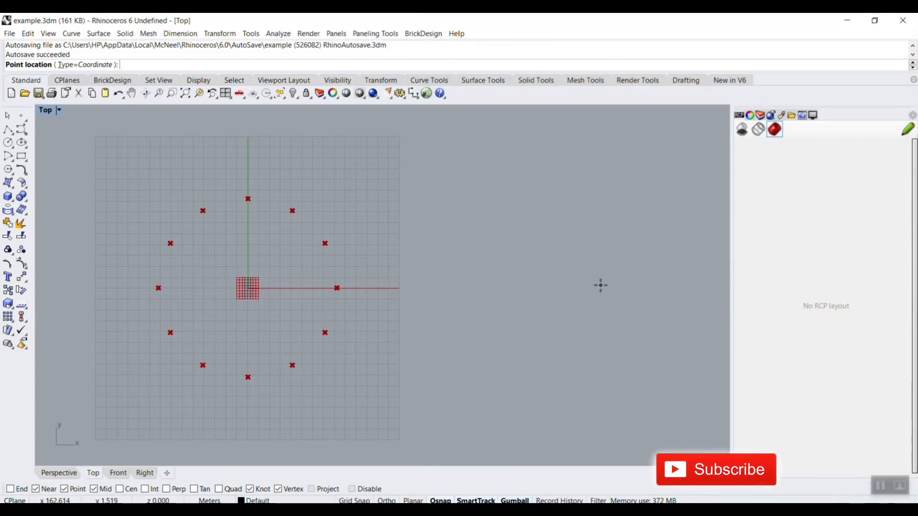
pyautogui.write('0')
pyautogui.press('Return')
pyautogui.moveTo(617, 379); pyautogui.dragTo(679, 310)
# Check the radial lines in the Perspective view, and set the Polar Array's count slider to 13 and the X coordinate slider to 40.1.
pyautogui.click(65, 473)
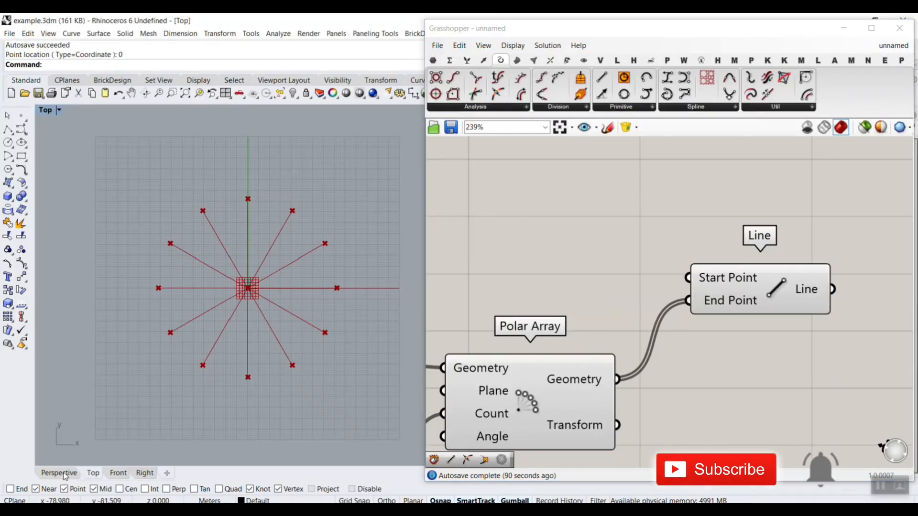
pyautogui.scroll(-6, 211, 197)
pyautogui.moveTo(211, 197); pyautogui.dragTo(332, 221, button='right')
pyautogui.scroll(3, 341, 271)
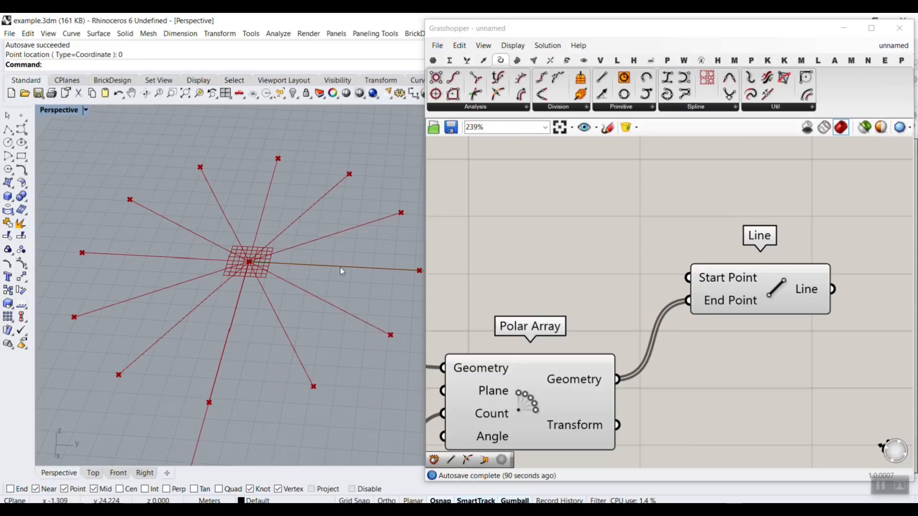
pyautogui.scroll(-3, 646, 270)
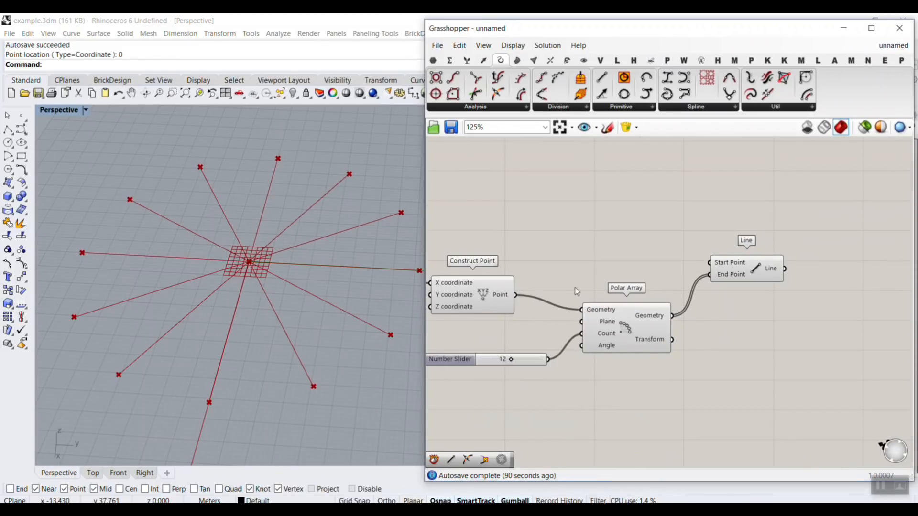
pyautogui.moveTo(518, 354); pyautogui.dragTo(633, 333, button='right')
pyautogui.scroll(2, 629, 337)
pyautogui.moveTo(625, 340)
pyautogui.mouseDown()
pyautogui.moveTo(644, 342)
pyautogui.moveTo(635, 342)
pyautogui.mouseUp()
pyautogui.scroll(-2, 697, 277)
pyautogui.scroll(3, 592, 251)
pyautogui.moveTo(586, 245); pyautogui.dragTo(584, 245)
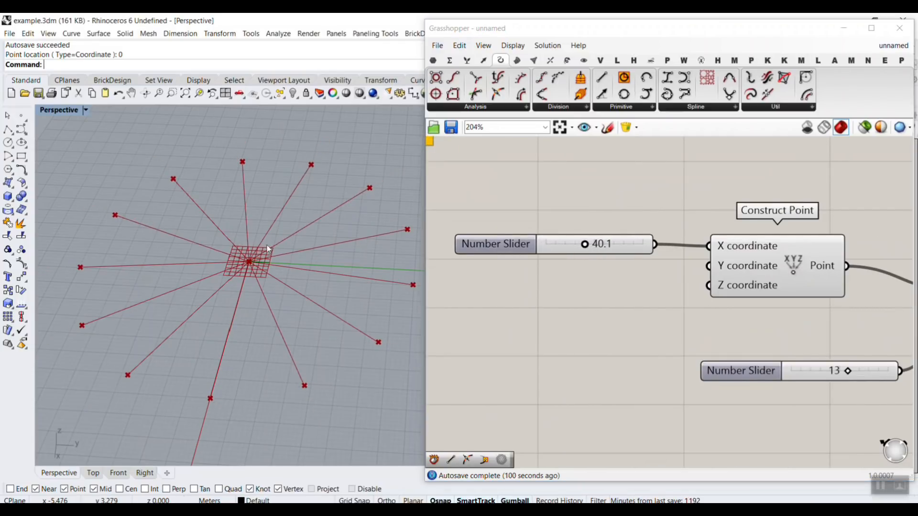
# Return the viewport to the Top view and place a Maelstrom component to the lower right of the Line component.
pyautogui.scroll(-3, 267, 245)
pyautogui.click(93, 473)
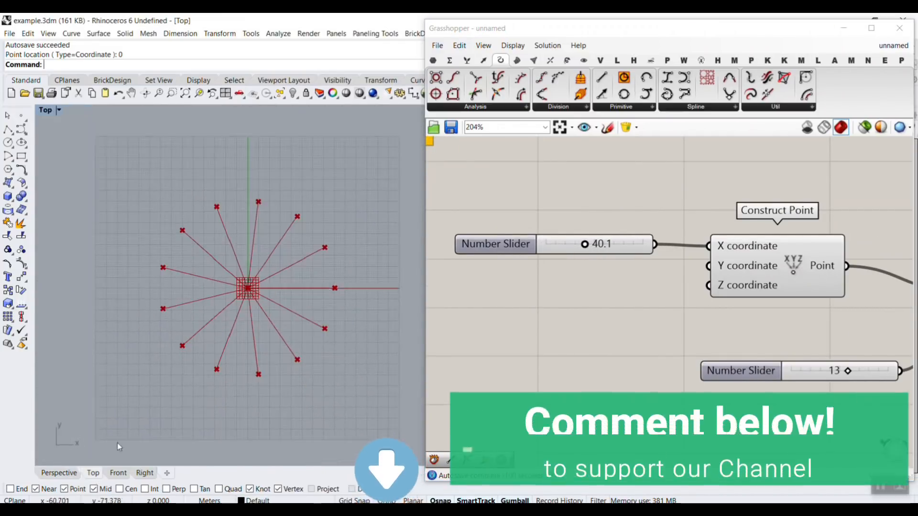
pyautogui.scroll(-5, 642, 270)
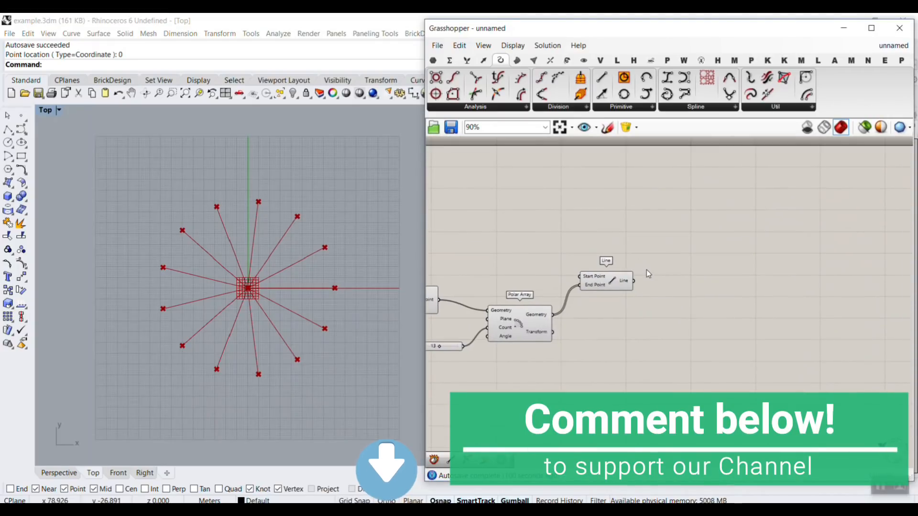
pyautogui.click(568, 60)
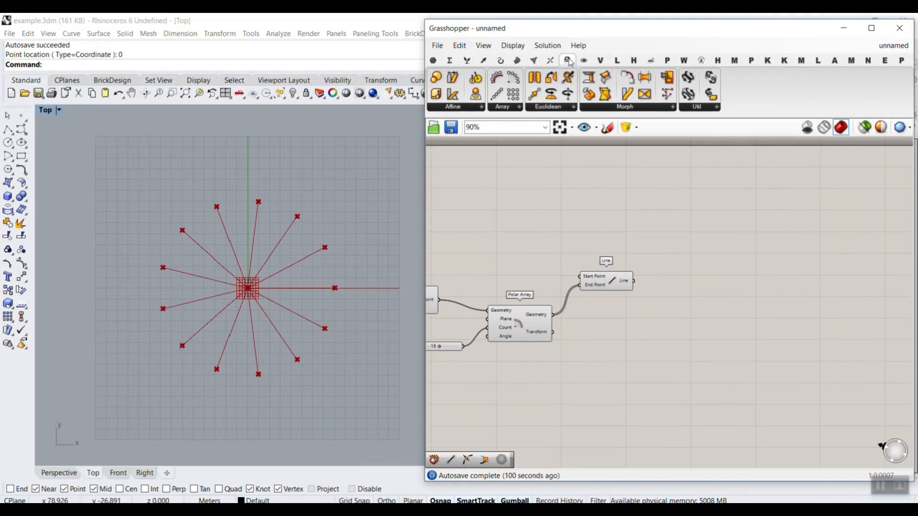
pyautogui.click(651, 107)
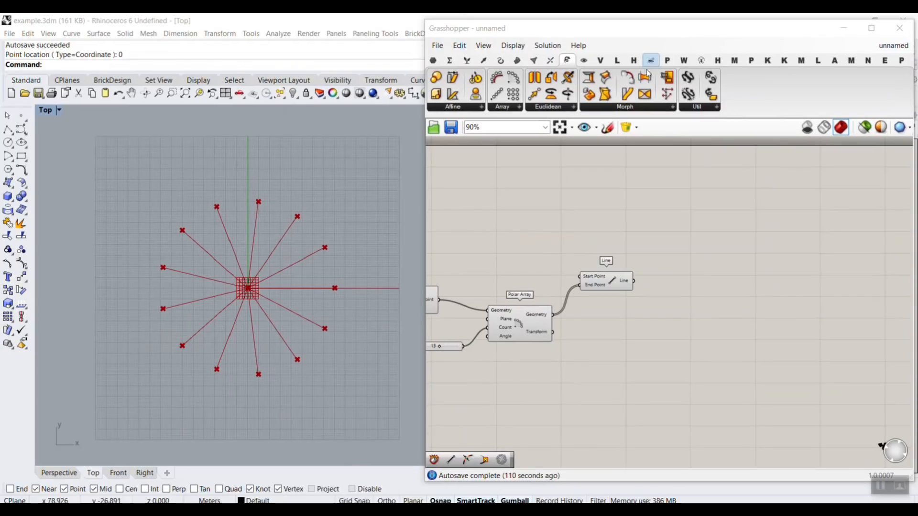
pyautogui.click(639, 110)
pyautogui.click(610, 180)
pyautogui.click(582, 328)
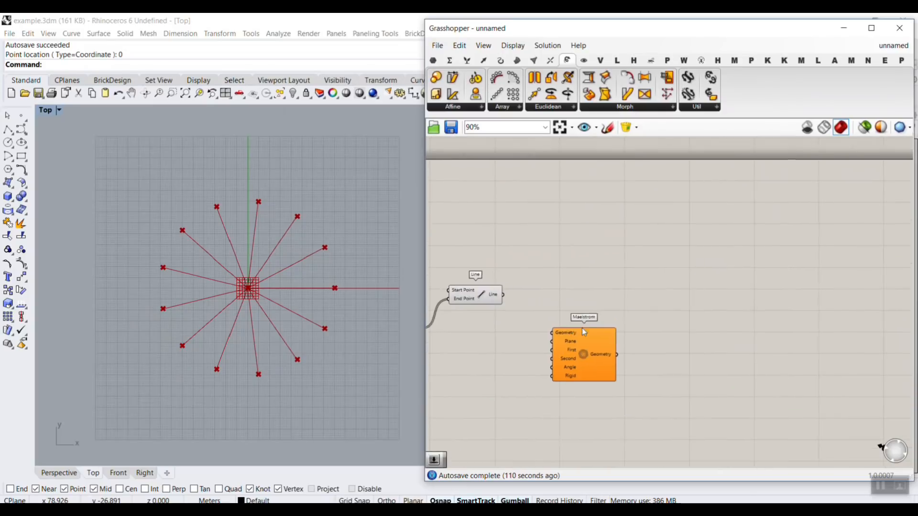
# Line up the Maelstrom component beside Line and connect the Line output to its Geometry input.
pyautogui.scroll(3, 581, 328)
pyautogui.moveTo(602, 294); pyautogui.dragTo(588, 273)
pyautogui.moveTo(493, 276); pyautogui.dragTo(650, 266, button='right')
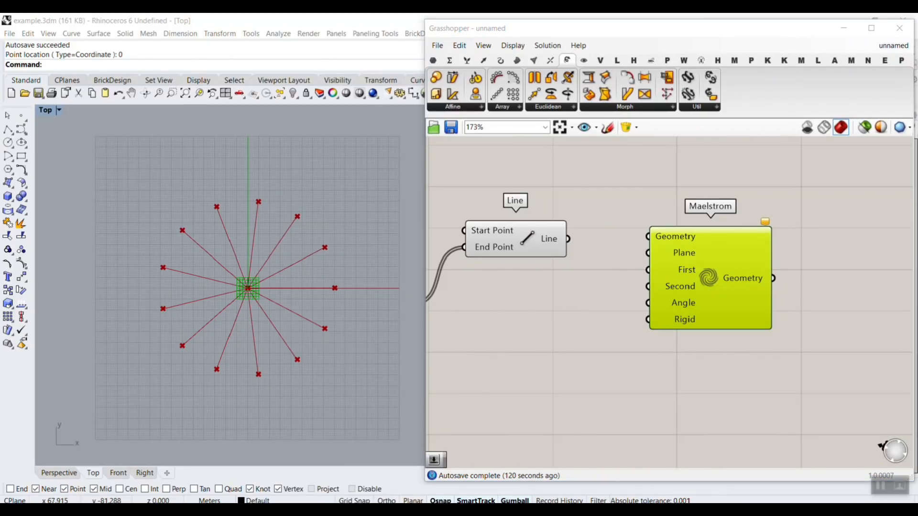
pyautogui.scroll(1, 580, 244)
pyautogui.moveTo(558, 240); pyautogui.dragTo(716, 284)
pyautogui.click(619, 273)
pyautogui.moveTo(530, 254); pyautogui.dragTo(621, 253, button='right')
# Hide the preview of the components feeding Maelstrom and move the Maelstrom component farther to the lower right.
pyautogui.scroll(-5, 660, 242)
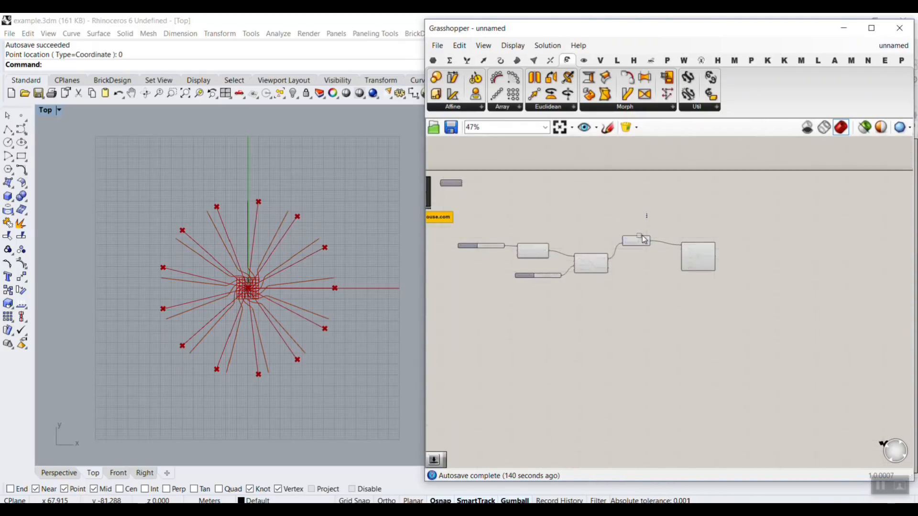
pyautogui.moveTo(656, 213); pyautogui.dragTo(496, 296)
pyautogui.rightClick(577, 201)
pyautogui.scroll(4, 730, 286)
pyautogui.moveTo(639, 243); pyautogui.dragTo(694, 317)
pyautogui.click(656, 294)
pyautogui.scroll(5, 655, 295)
pyautogui.moveTo(734, 266)
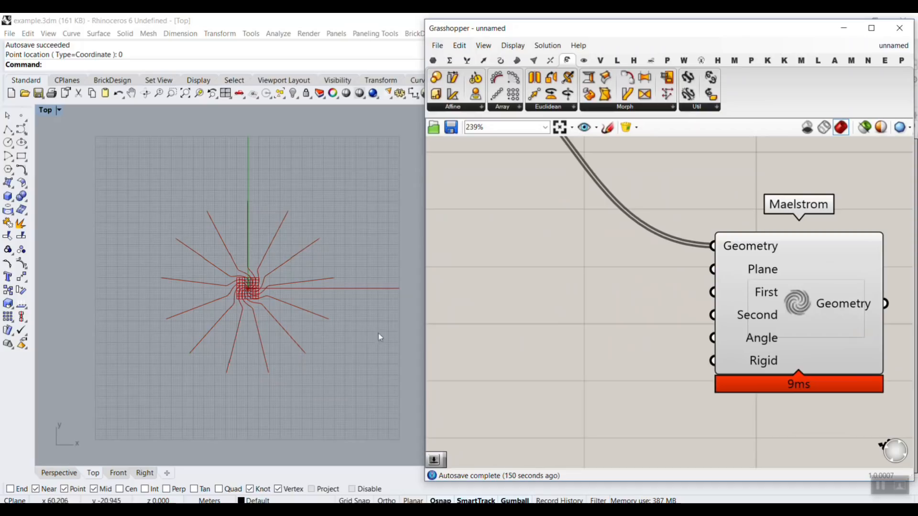
# Switch to the Perspective view, extract Maelstrom's Plane input as a separate parameter and hide that parameter's preview.
pyautogui.click(59, 473)
pyautogui.moveTo(222, 340); pyautogui.dragTo(260, 217, button='right')
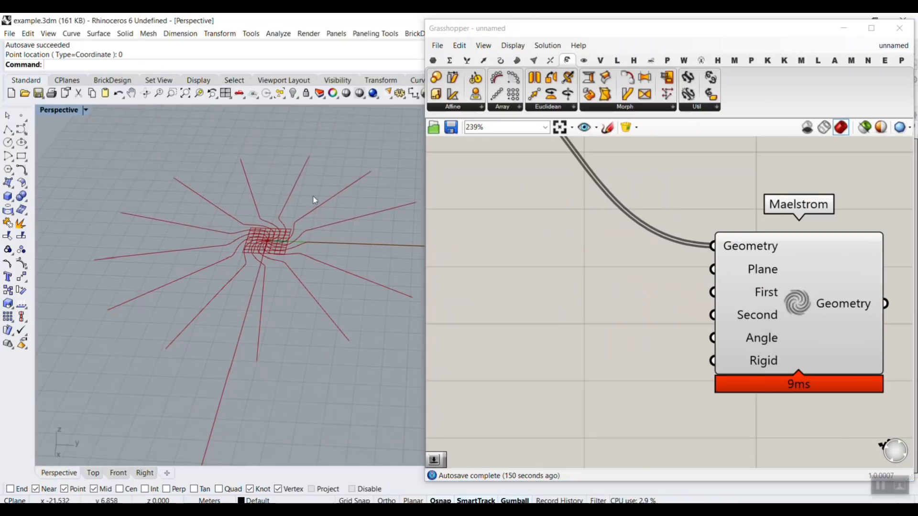
pyautogui.rightClick(750, 269)
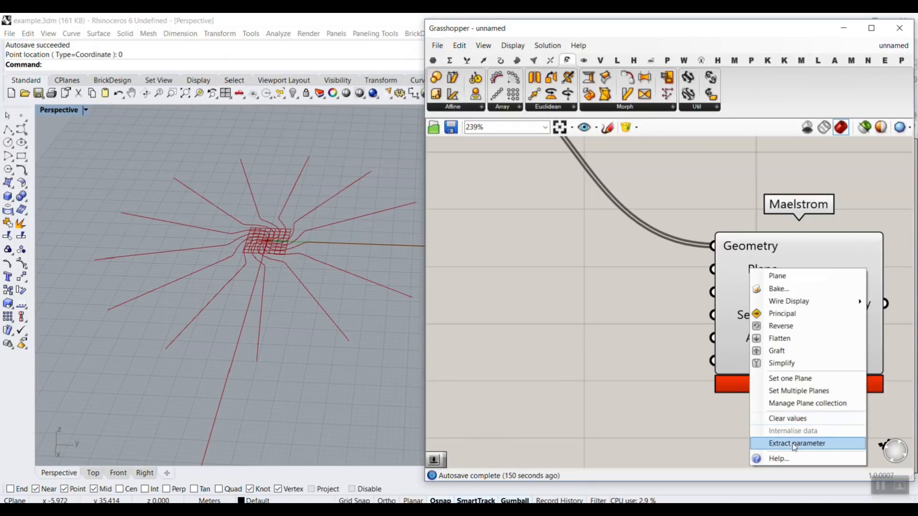
pyautogui.click(794, 444)
pyautogui.rightClick(616, 263)
pyautogui.click(636, 282)
pyautogui.scroll(5, 267, 249)
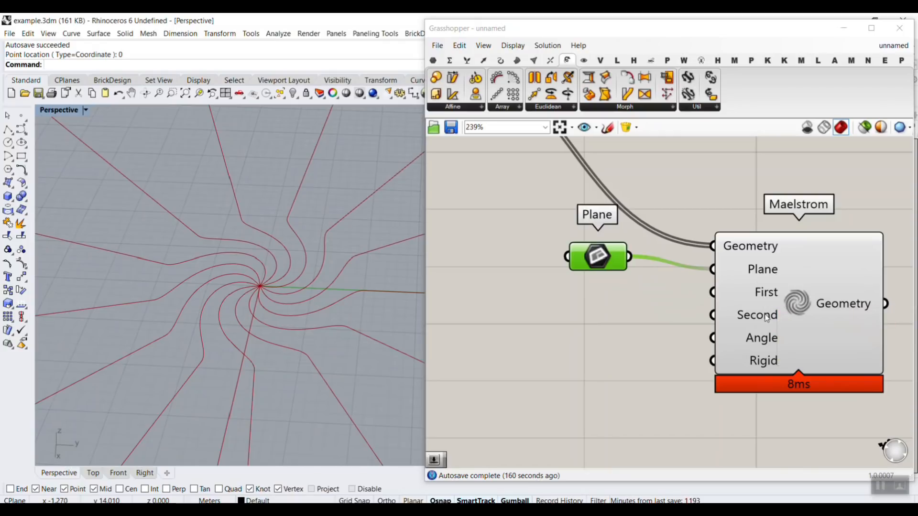
pyautogui.scroll(-2, 265, 297)
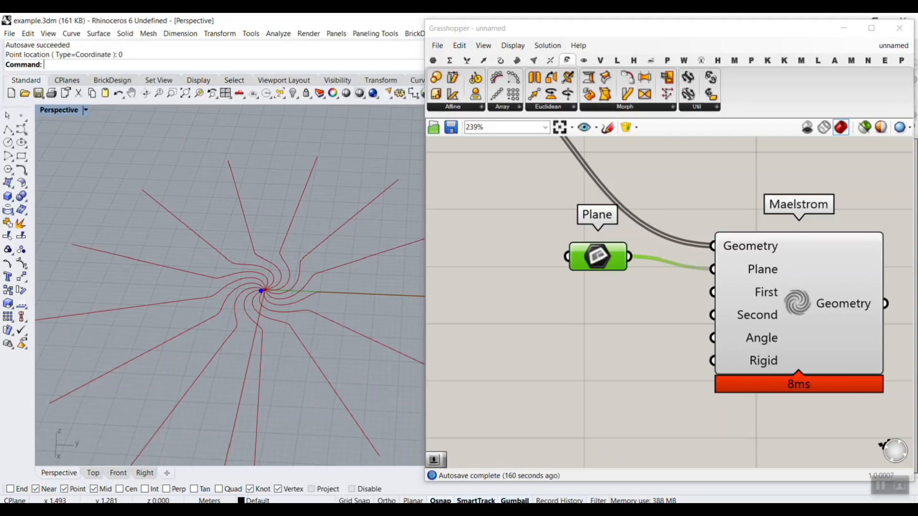
pyautogui.moveTo(152, 231); pyautogui.dragTo(374, 381)
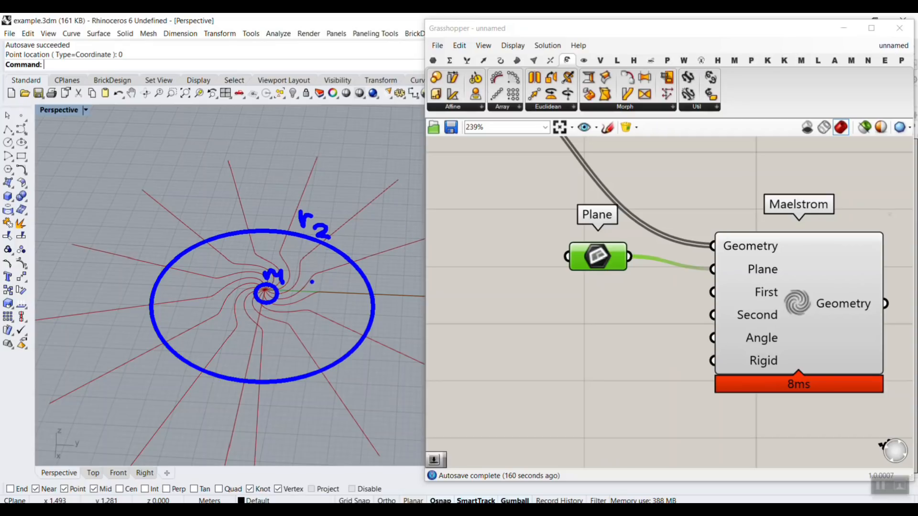
pyautogui.press('Escape')
# Add a number slider with the value 0.25 and connect it to Maelstrom's First input.
pyautogui.doubleClick(577, 295)
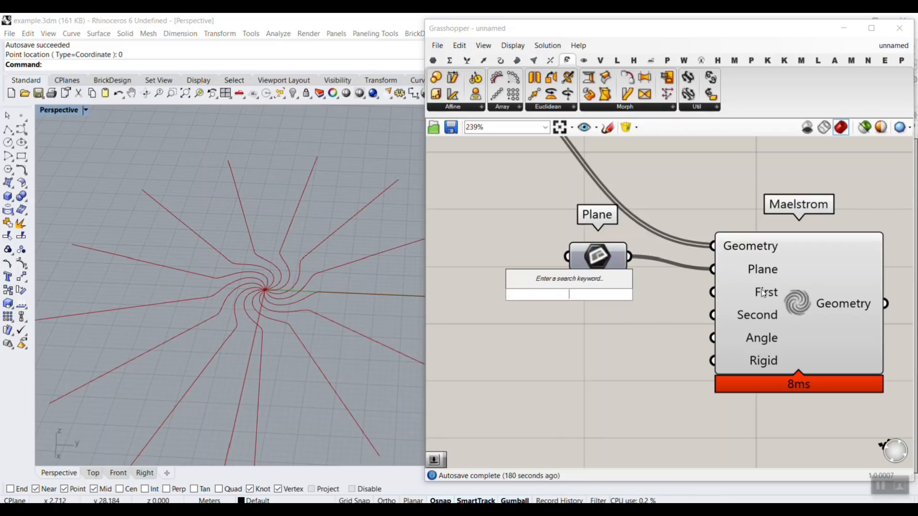
pyautogui.write('0.25')
pyautogui.press('Return')
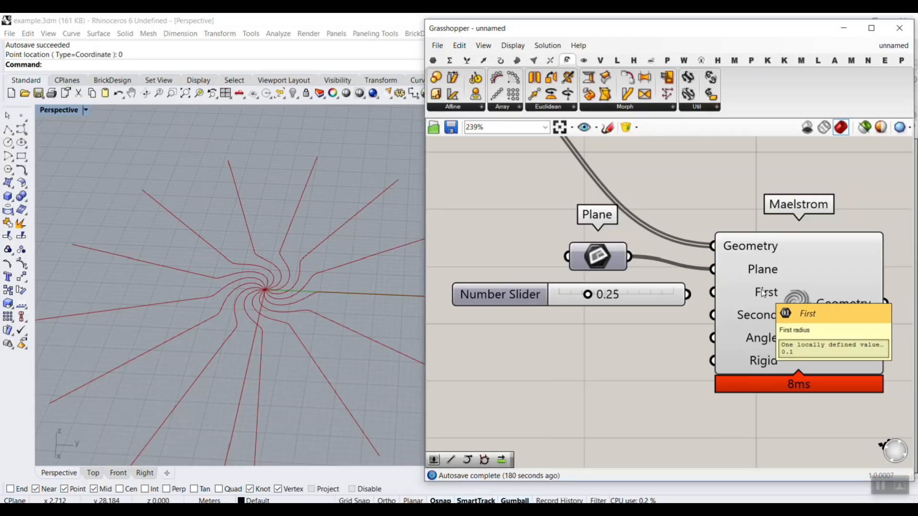
pyautogui.moveTo(688, 295); pyautogui.dragTo(713, 292)
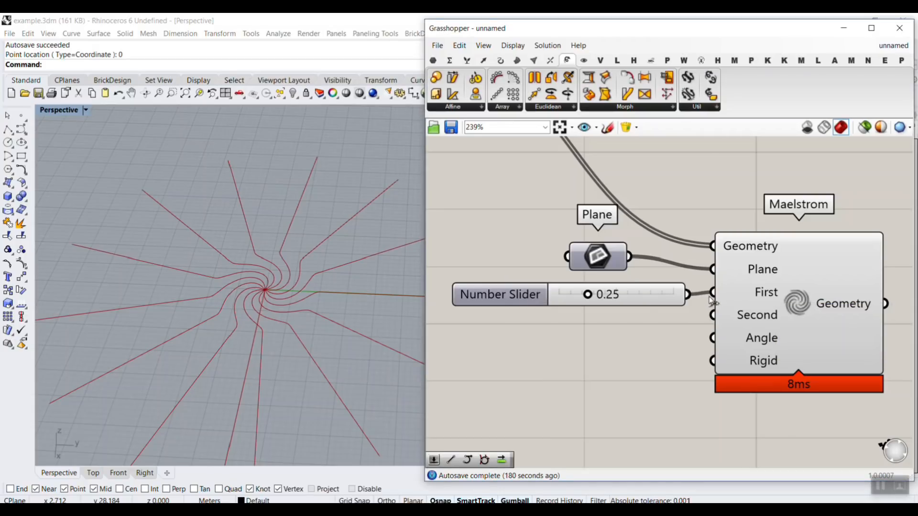
# Set the First radius slider to 0.36 and raise its maximum to 31.
pyautogui.scroll(5, 325, 303)
pyautogui.scroll(-6, 302, 389)
pyautogui.scroll(10, 318, 402)
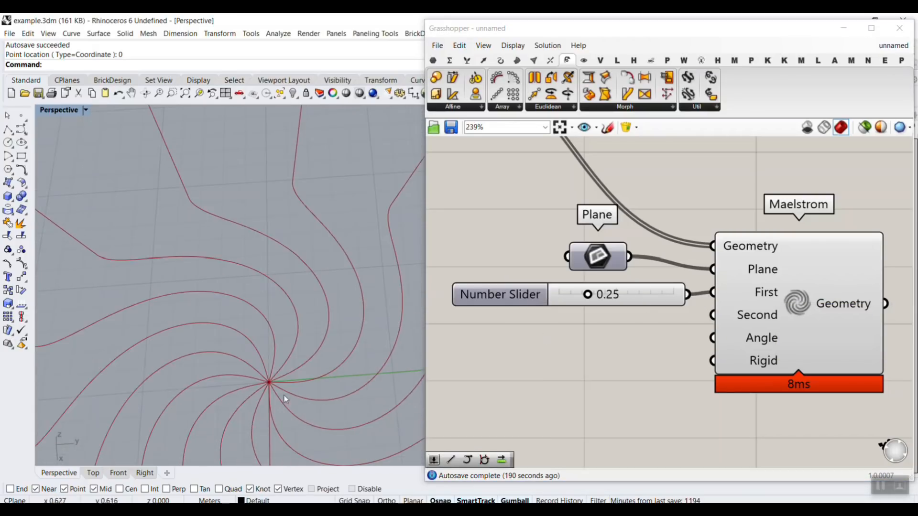
pyautogui.moveTo(587, 294); pyautogui.dragTo(606, 297)
pyautogui.scroll(-4, 275, 328)
pyautogui.scroll(-3, 275, 327)
pyautogui.doubleClick(526, 297)
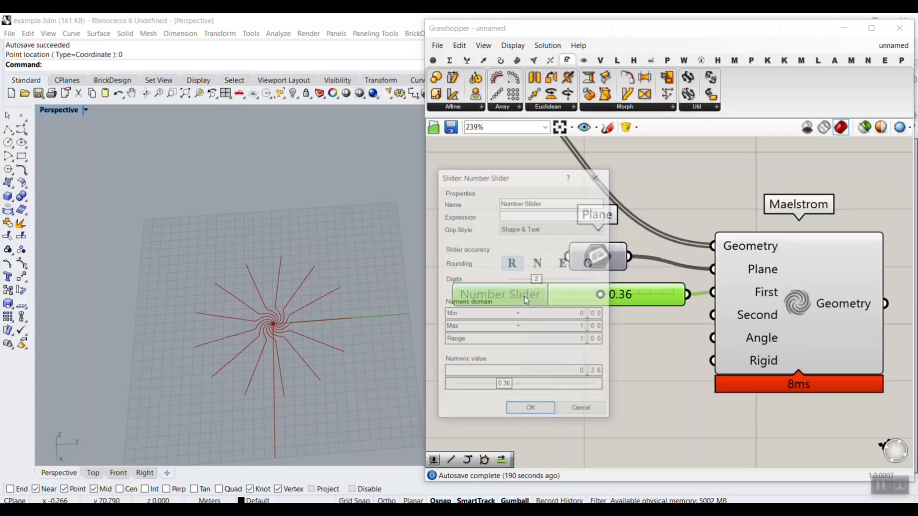
pyautogui.click(530, 410)
# Connect a duplicate of the slider to Maelstrom's Second input, setting the First radius to 10.59 and the Second radius to 24.83.
pyautogui.moveTo(562, 297); pyautogui.dragTo(712, 315)
pyautogui.moveTo(563, 317); pyautogui.dragTo(615, 318)
pyautogui.scroll(3, 338, 334)
pyautogui.moveTo(560, 292); pyautogui.dragTo(576, 292)
pyautogui.moveTo(614, 317); pyautogui.dragTo(632, 318)
pyautogui.scroll(-3, 303, 275)
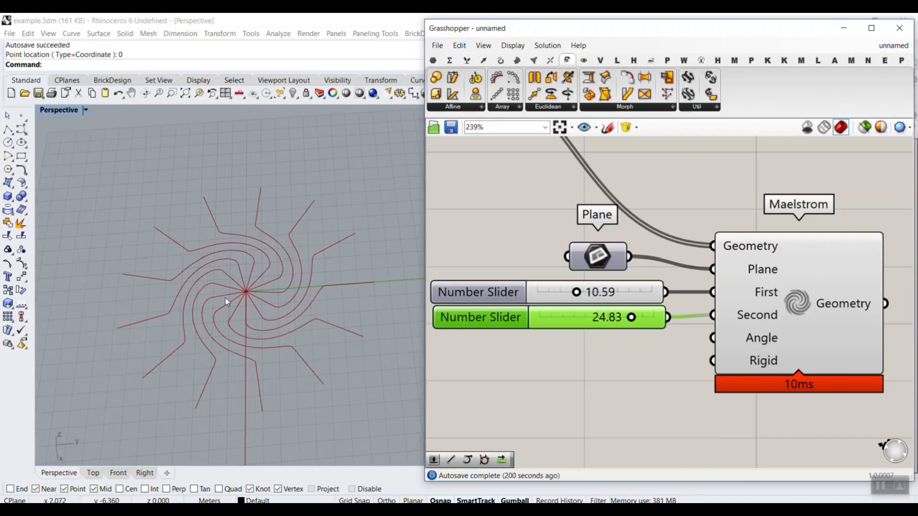
pyautogui.scroll(3, 237, 292)
pyautogui.moveTo(212, 229)
pyautogui.mouseDown()
pyautogui.moveTo(207, 258)
pyautogui.moveTo(232, 252)
pyautogui.mouseUp()
pyautogui.moveTo(77, 328); pyautogui.dragTo(97, 351)
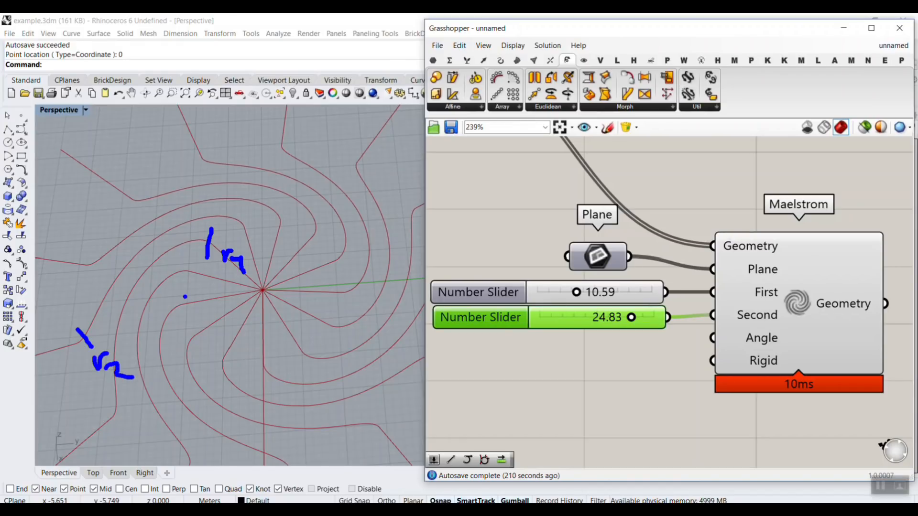
pyautogui.press('Escape')
pyautogui.click(490, 240)
# Set the First radius slider to 4.51 and the Second radius slider to 31.00.
pyautogui.moveTo(579, 296); pyautogui.dragTo(558, 297)
pyautogui.scroll(-5, 278, 235)
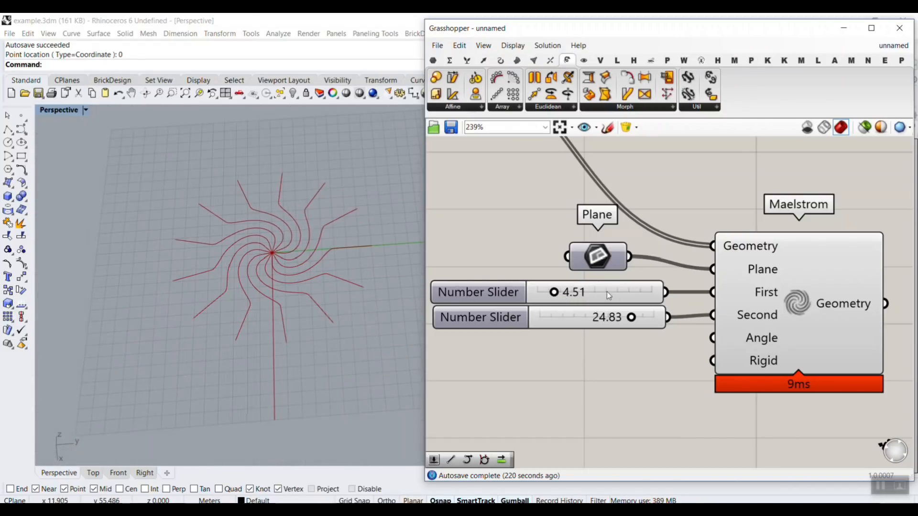
pyautogui.moveTo(631, 318); pyautogui.dragTo(683, 322)
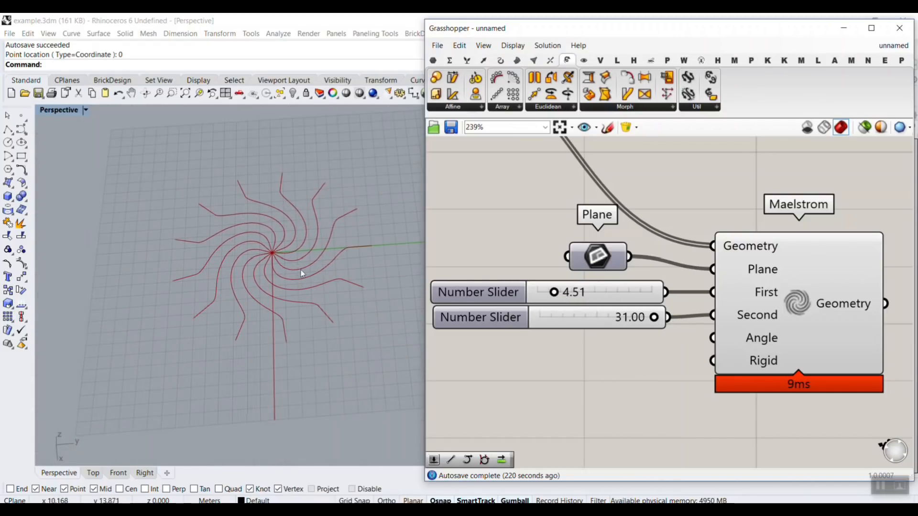
# Raise the Second radius slider's maximum and set the slider to 35.84.
pyautogui.doubleClick(487, 315)
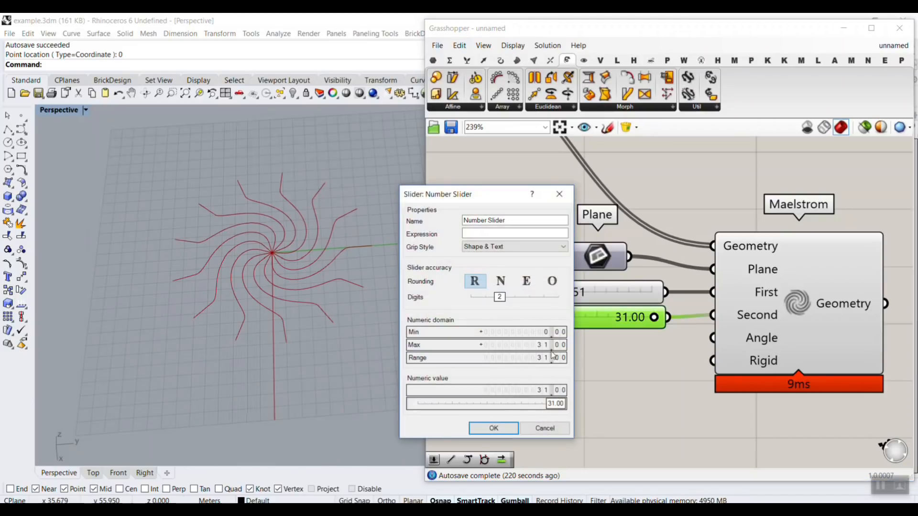
pyautogui.moveTo(540, 345); pyautogui.dragTo(541, 310)
pyautogui.click(503, 432)
pyautogui.moveTo(600, 323)
pyautogui.mouseDown()
pyautogui.moveTo(631, 323)
pyautogui.moveTo(600, 323)
pyautogui.moveTo(625, 324)
pyautogui.moveTo(612, 324)
pyautogui.mouseUp()
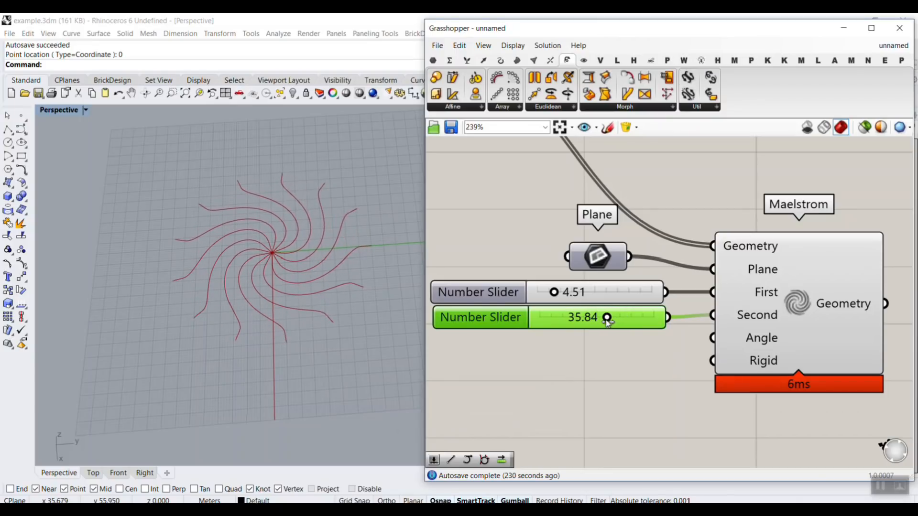
# Place a Pi component below the radius sliders and connect its Output to Maelstrom's Angle input.
pyautogui.scroll(-3, 519, 293)
pyautogui.scroll(3, 519, 293)
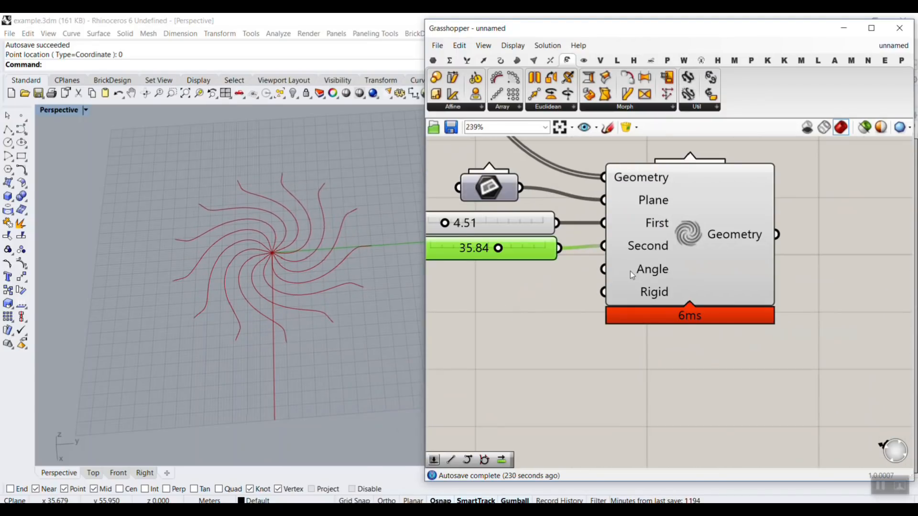
pyautogui.moveTo(631, 271)
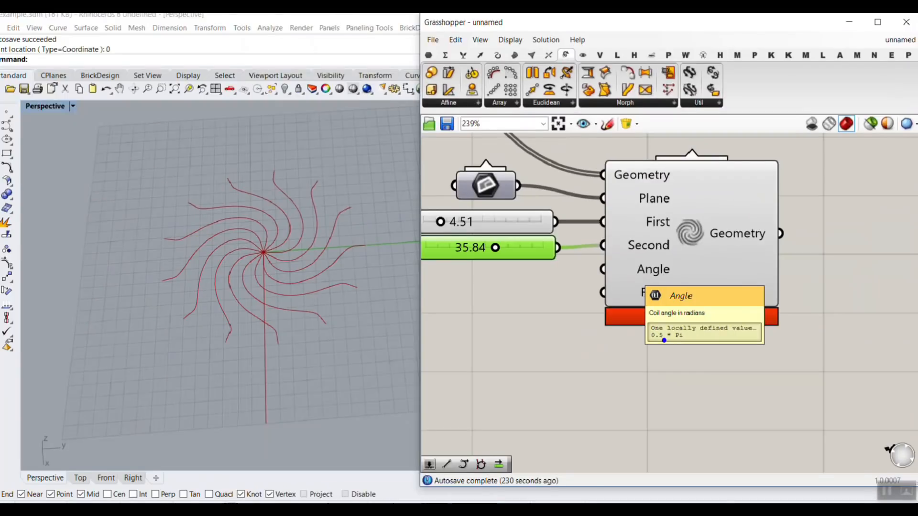
pyautogui.scroll(3, 609, 346)
pyautogui.doubleClick(545, 358)
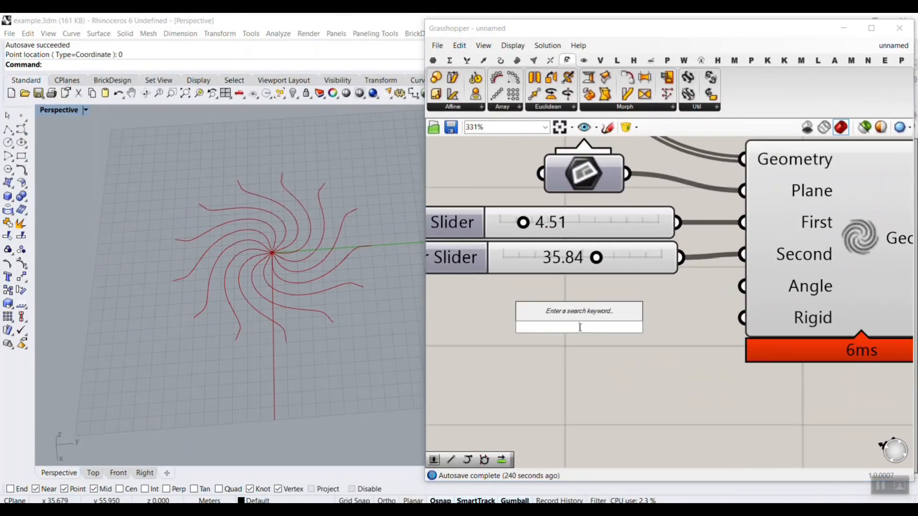
pyautogui.write('Pi')
pyautogui.click(585, 315)
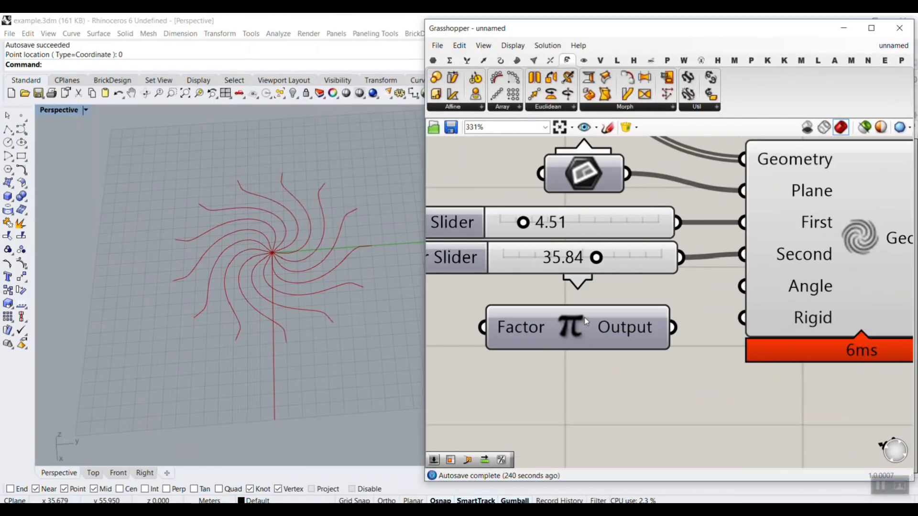
pyautogui.moveTo(585, 318); pyautogui.dragTo(589, 335)
pyautogui.moveTo(685, 366); pyautogui.dragTo(743, 286)
# Add a Number Slider of 0.225 beside the Pi component and connect it to Pi's Factor input.
pyautogui.moveTo(627, 313); pyautogui.dragTo(772, 309, button='right')
pyautogui.doubleClick(515, 353)
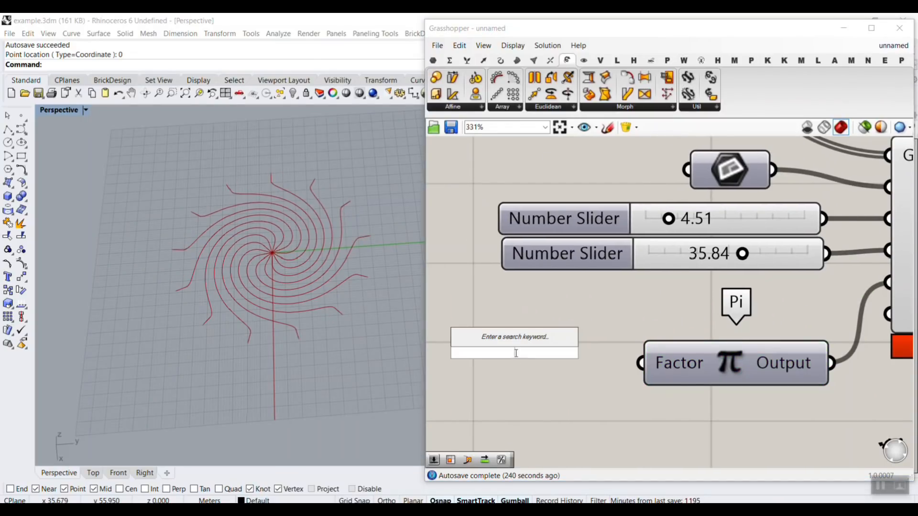
pyautogui.write('0.225')
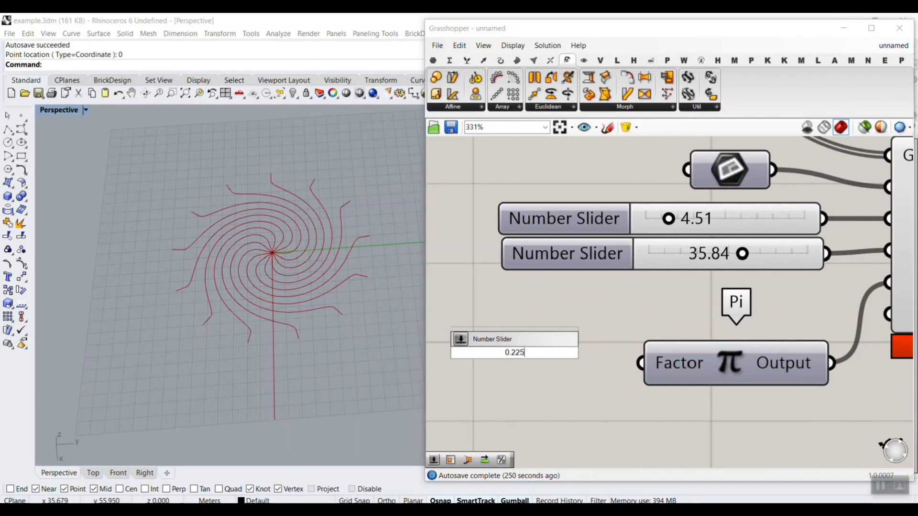
pyautogui.press('Return')
pyautogui.moveTo(635, 337); pyautogui.dragTo(642, 364)
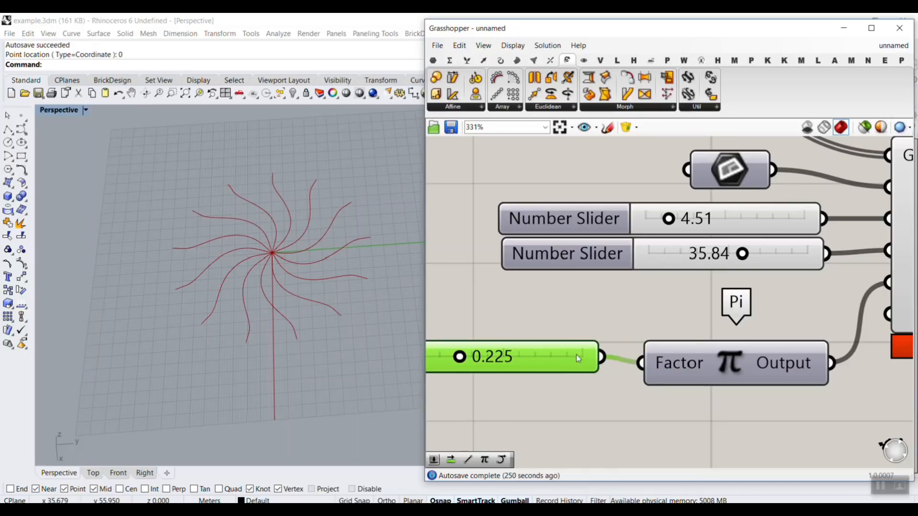
# Try a value of 0.500 on the Pi factor slider and settle it at 0.422.
pyautogui.doubleClick(504, 361)
pyautogui.write('0.5')
pyautogui.press('Return')
pyautogui.scroll(3, 282, 268)
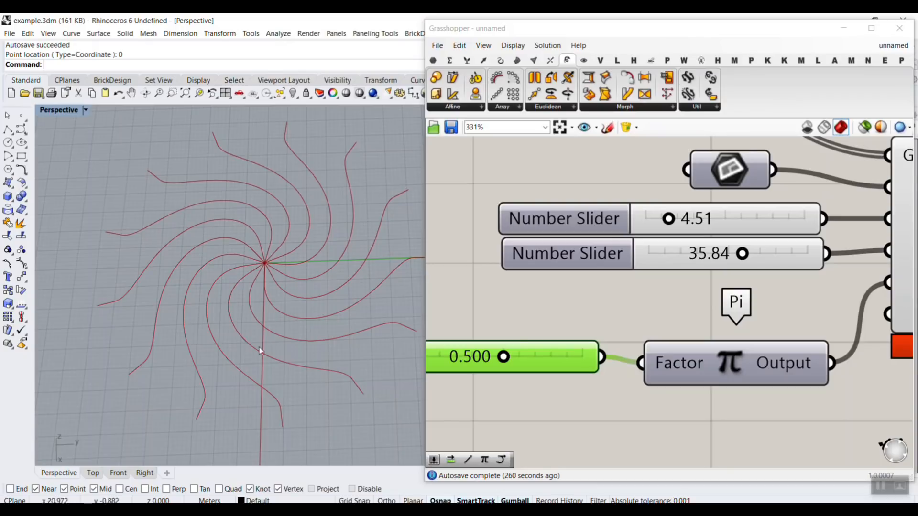
pyautogui.moveTo(497, 362); pyautogui.dragTo(629, 345, button='right')
pyautogui.moveTo(636, 341)
pyautogui.mouseDown()
pyautogui.moveTo(530, 348)
pyautogui.moveTo(692, 345)
pyautogui.moveTo(726, 362)
pyautogui.moveTo(633, 342)
pyautogui.moveTo(660, 342)
pyautogui.moveTo(608, 351)
pyautogui.moveTo(622, 348)
pyautogui.mouseUp()
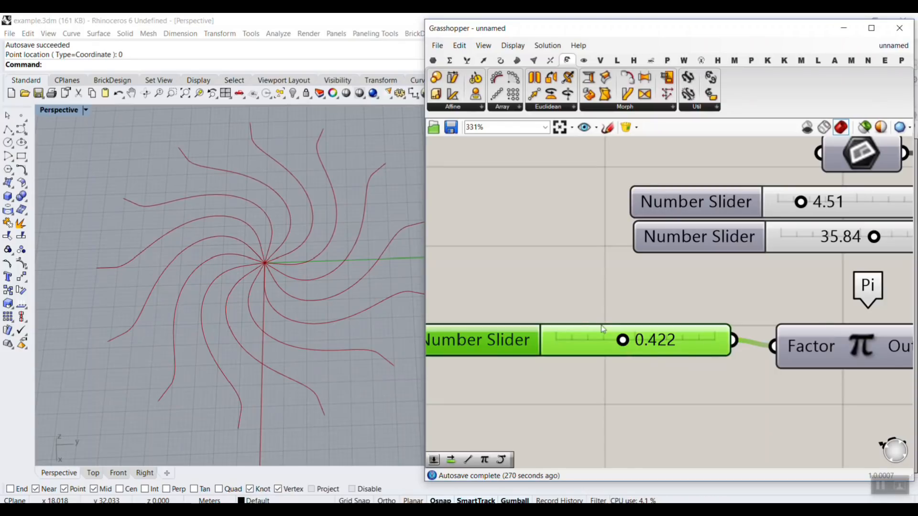
# Move the Maelstrom component up and away from the Plane, radius slider and Pi components.
pyautogui.scroll(-5, 622, 315)
pyautogui.moveTo(755, 279); pyautogui.dragTo(807, 232)
pyautogui.click(776, 343)
pyautogui.scroll(3, 773, 268)
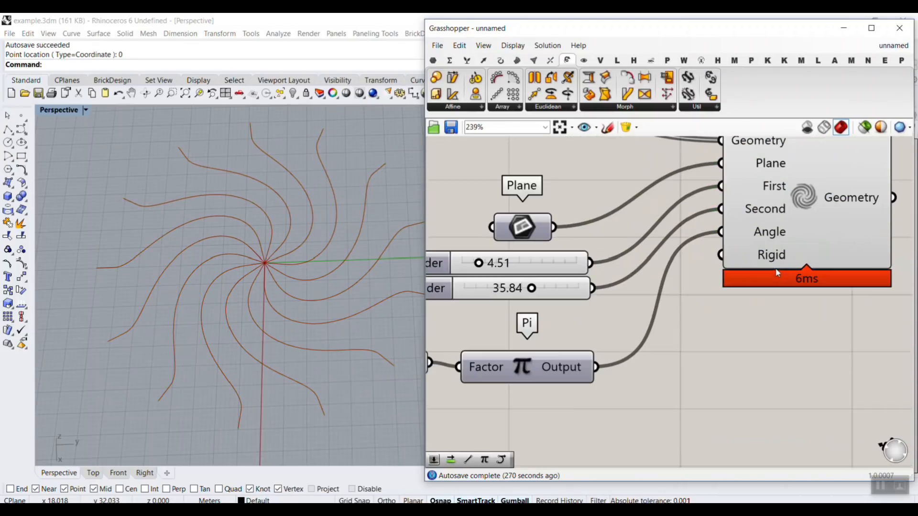
# Switch Maelstrom's Rigid input on to compare its effect on the curves, and switch it back off.
pyautogui.rightClick(765, 253)
pyautogui.moveTo(806, 363)
pyautogui.click(739, 376)
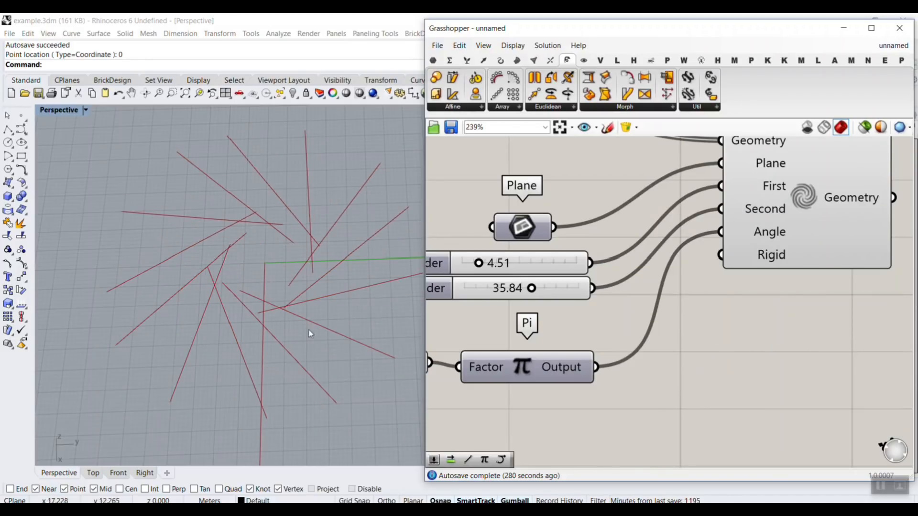
pyautogui.rightClick(801, 254)
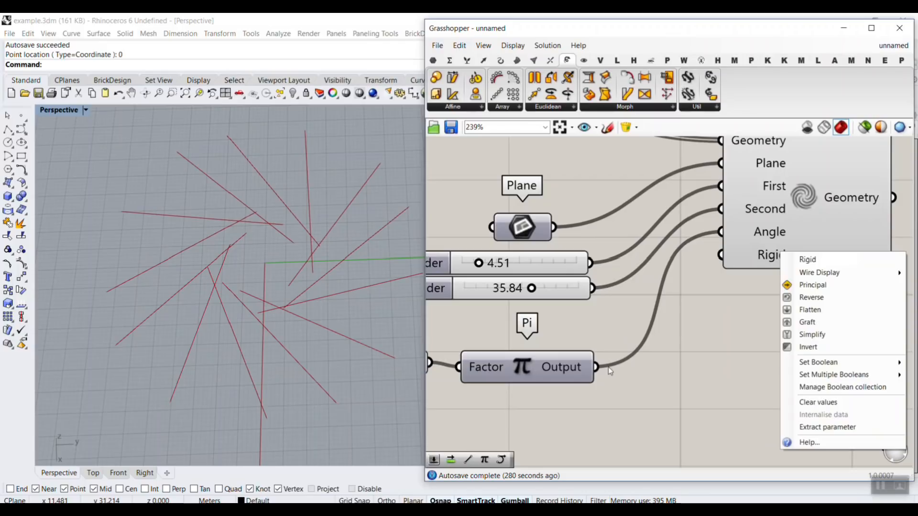
pyautogui.moveTo(804, 362)
pyautogui.click(741, 374)
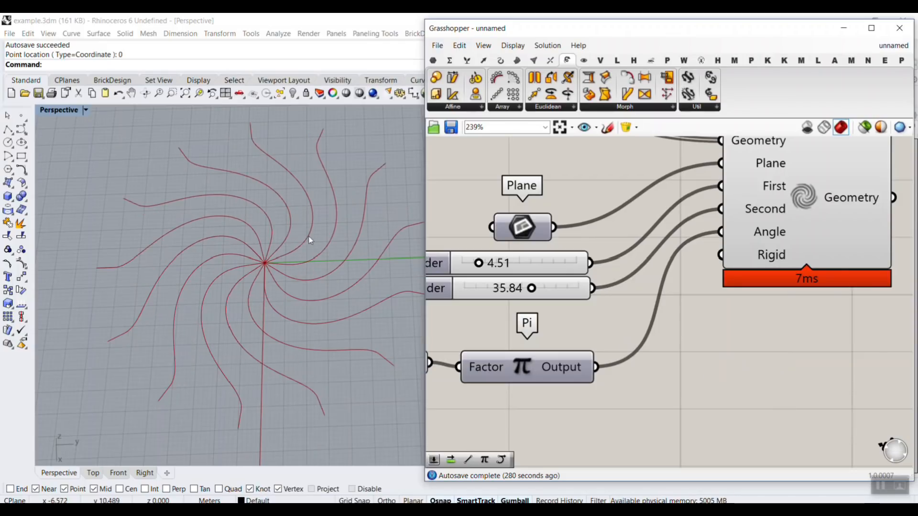
# Bake Maelstrom's Geometry output with the default attributes to inspect a baked curve, and undo the bake.
pyautogui.scroll(-4, 196, 253)
pyautogui.moveTo(867, 233); pyautogui.dragTo(548, 301, button='right')
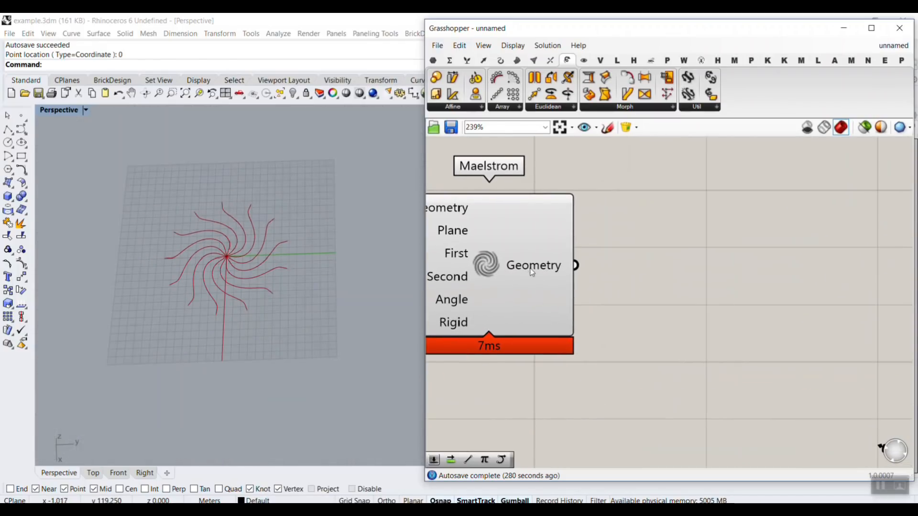
pyautogui.rightClick(532, 273)
pyautogui.click(549, 285)
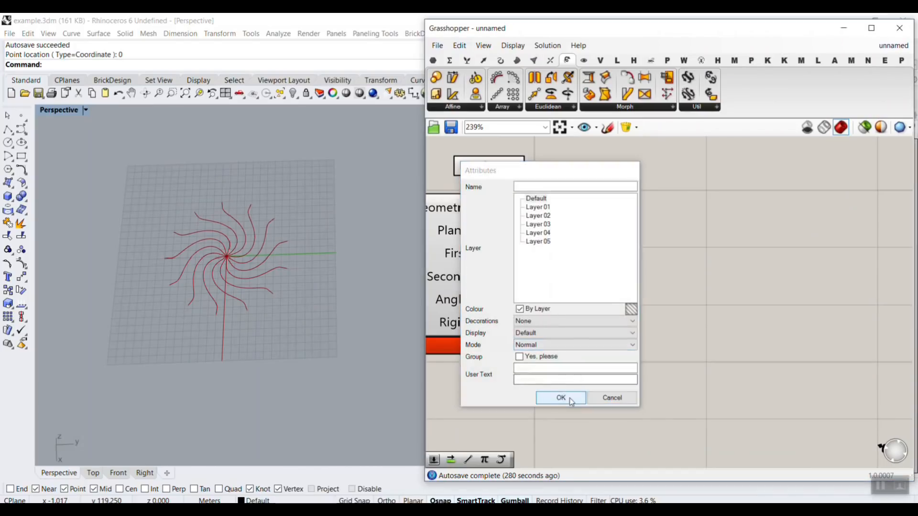
pyautogui.click(561, 399)
pyautogui.scroll(3, 253, 238)
pyautogui.moveTo(256, 241); pyautogui.dragTo(285, 257)
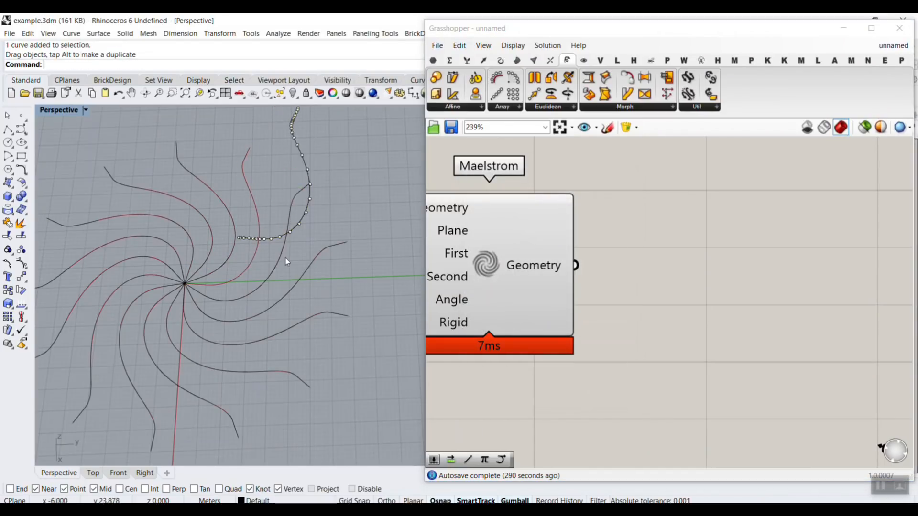
pyautogui.scroll(-4, 375, 247)
pyautogui.hotkey('ctrl', 'z')
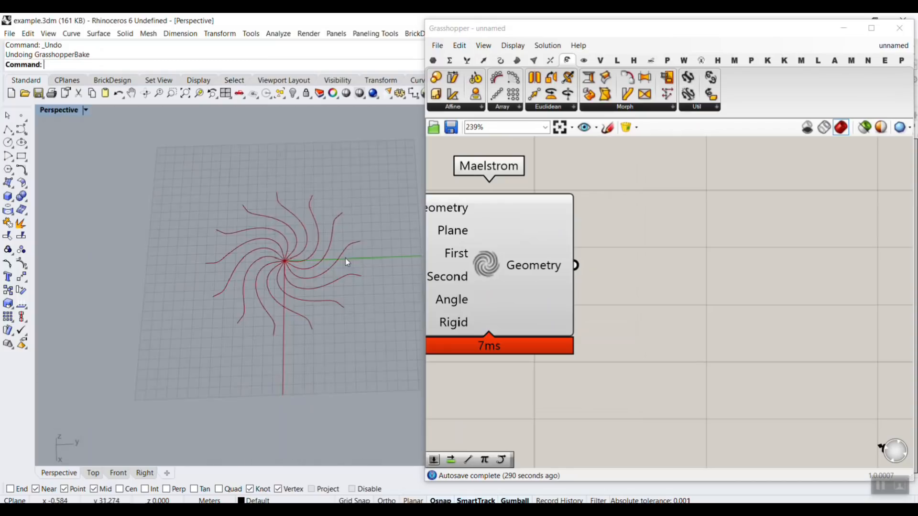
pyautogui.scroll(5, 345, 258)
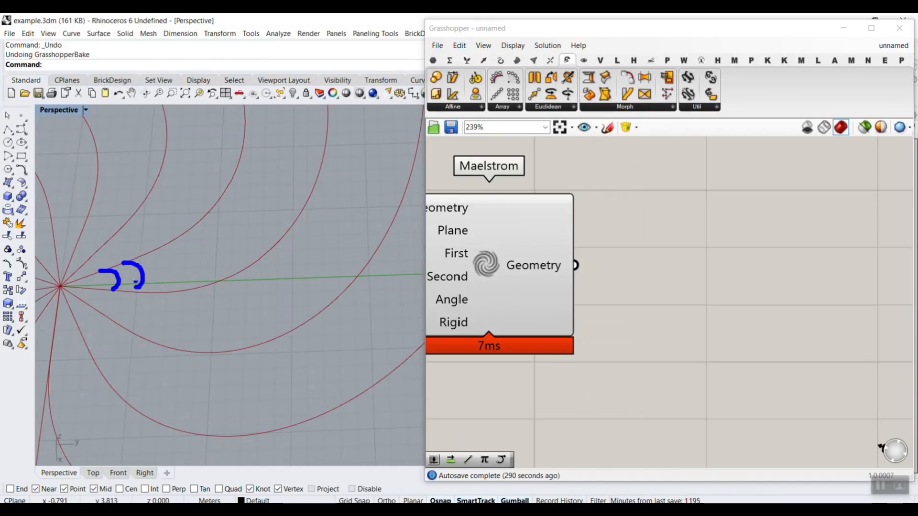
pyautogui.scroll(-5, 179, 276)
pyautogui.scroll(2, 166, 273)
pyautogui.scroll(-1, 217, 284)
pyautogui.scroll(3, 236, 287)
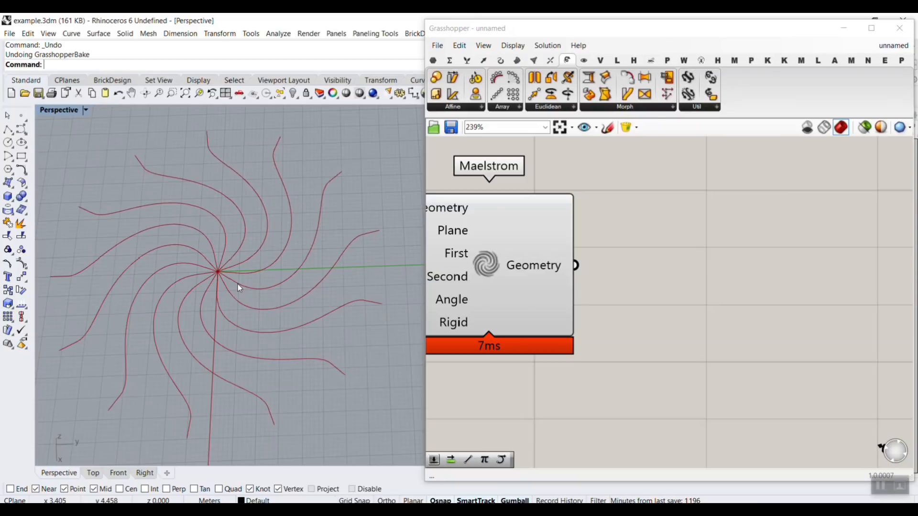
# Place a Divide Curve component after Maelstrom and connect Maelstrom's Geometry output to its Curve input.
pyautogui.click(695, 221)
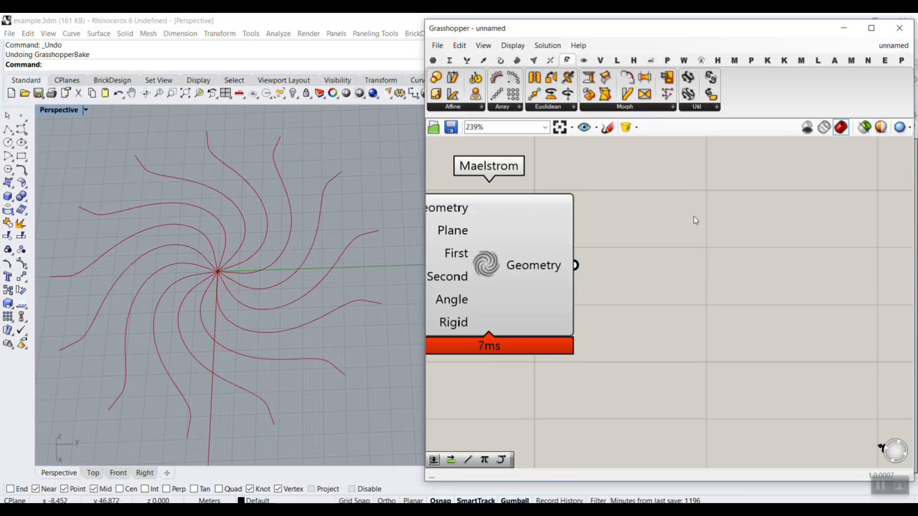
pyautogui.click(499, 59)
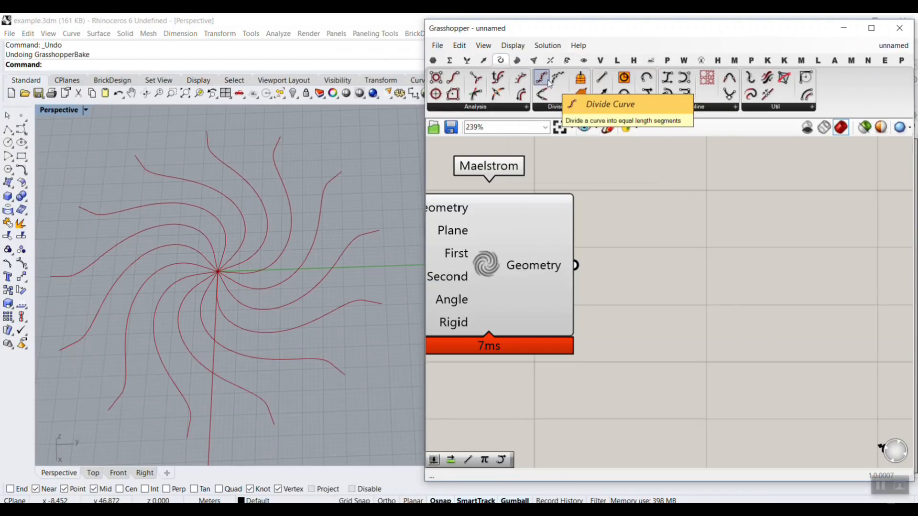
pyautogui.moveTo(549, 81); pyautogui.dragTo(738, 335)
pyautogui.moveTo(642, 332); pyautogui.dragTo(579, 291, button='right')
pyautogui.moveTo(515, 223); pyautogui.dragTo(599, 271)
pyautogui.moveTo(653, 301); pyautogui.dragTo(673, 243)
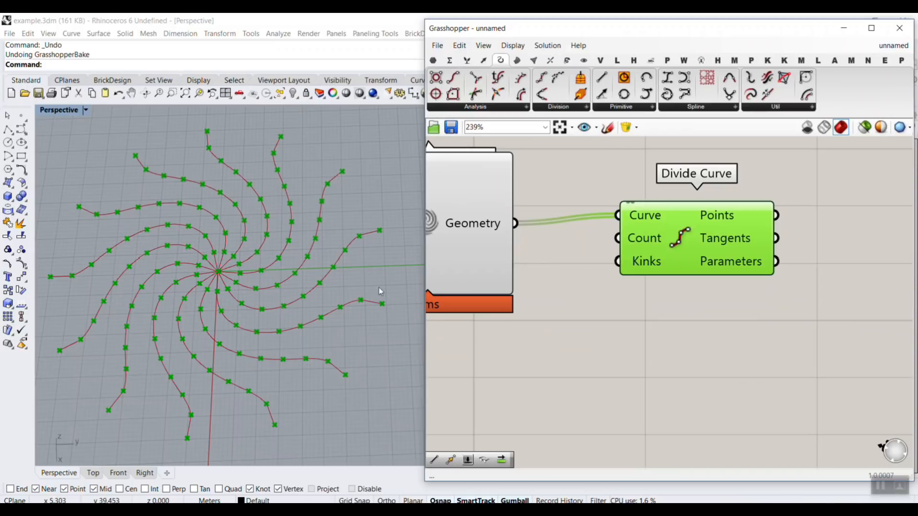
pyautogui.moveTo(579, 110)
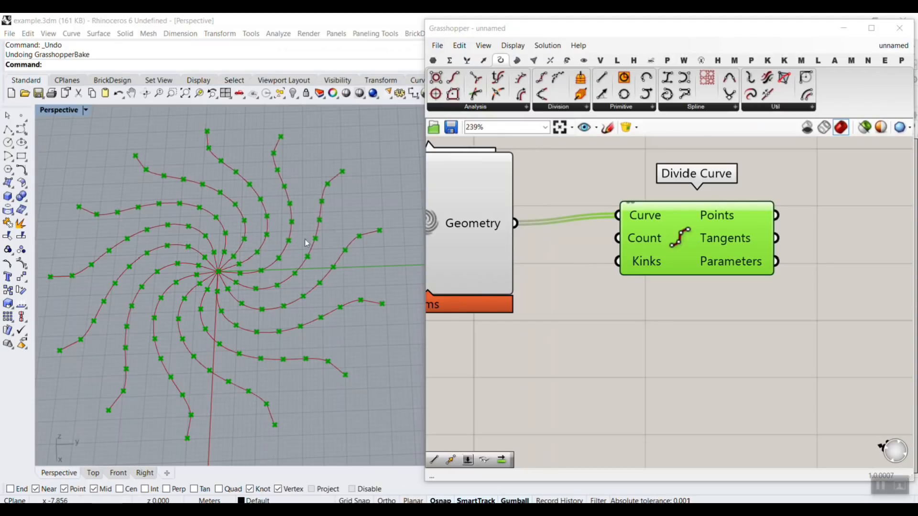
# Examine the Example-optical-1 definition and compare it with the division points near the swirl's centre in the unnamed definition.
pyautogui.click(891, 46)
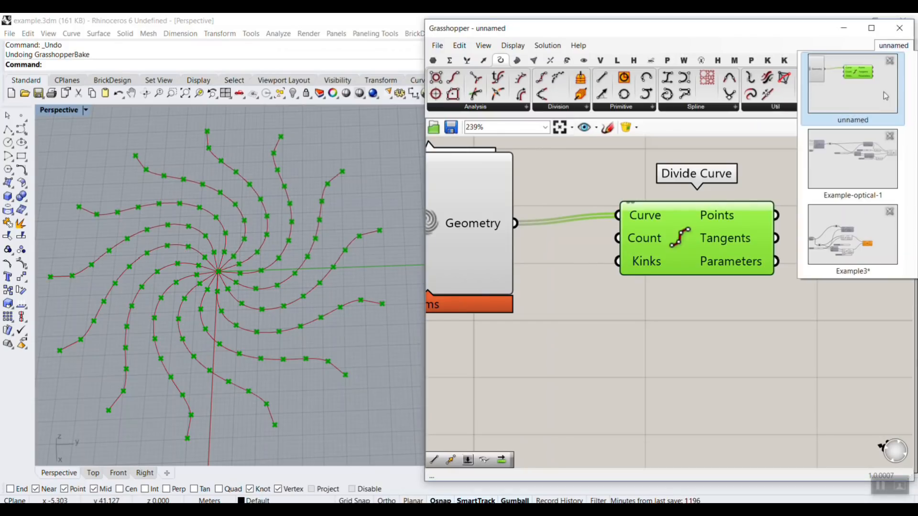
pyautogui.click(869, 169)
pyautogui.scroll(5, 276, 283)
pyautogui.click(891, 47)
pyautogui.click(815, 170)
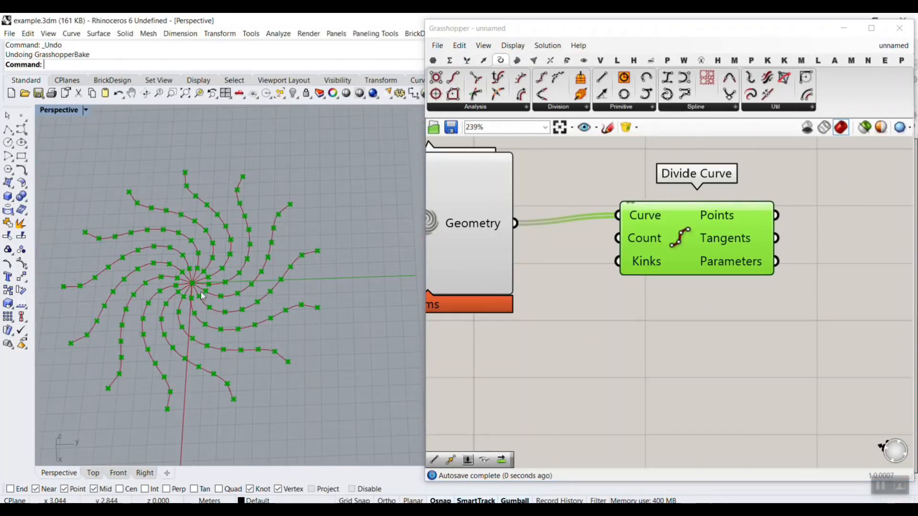
pyautogui.scroll(5, 189, 213)
pyautogui.moveTo(168, 266)
pyautogui.mouseDown()
pyautogui.moveTo(161, 219)
pyautogui.moveTo(208, 203)
pyautogui.mouseUp()
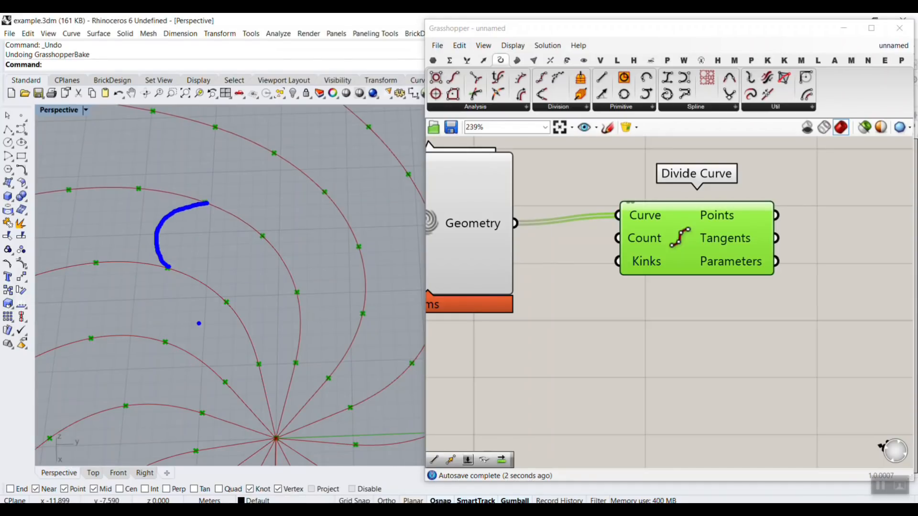
pyautogui.press('Escape')
# Move Divide Curve farther from Maelstrom and connect a new Number Slider of 20 to its Count input.
pyautogui.moveTo(672, 247); pyautogui.dragTo(801, 255)
pyautogui.moveTo(634, 306); pyautogui.dragTo(531, 311, button='right')
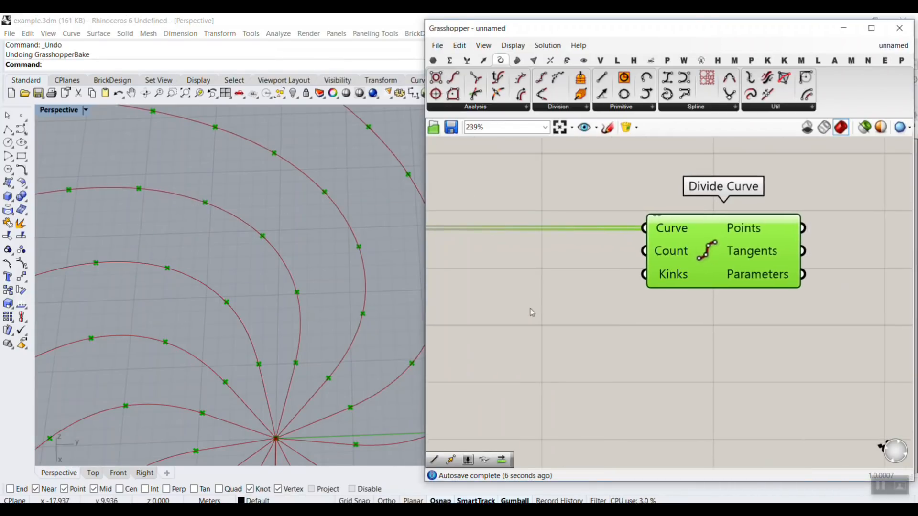
pyautogui.doubleClick(513, 348)
pyautogui.write('20')
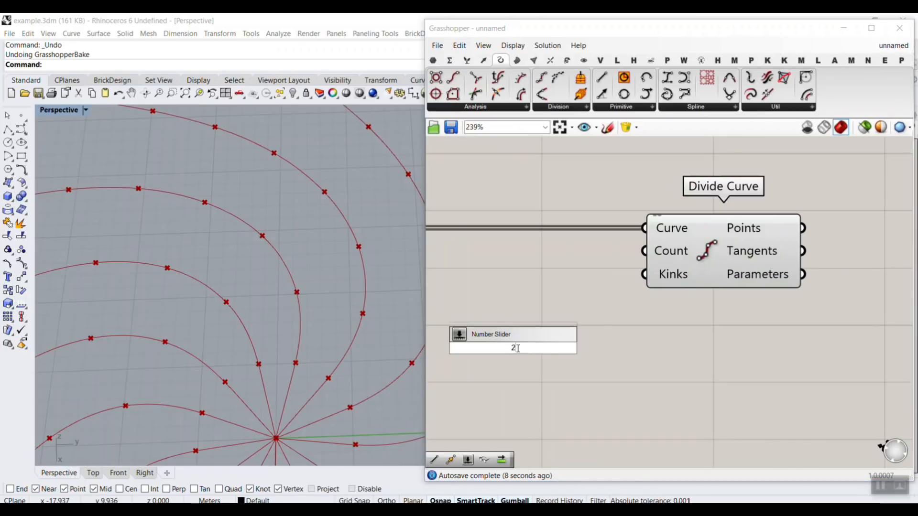
pyautogui.press('Return')
pyautogui.moveTo(632, 348); pyautogui.dragTo(644, 251)
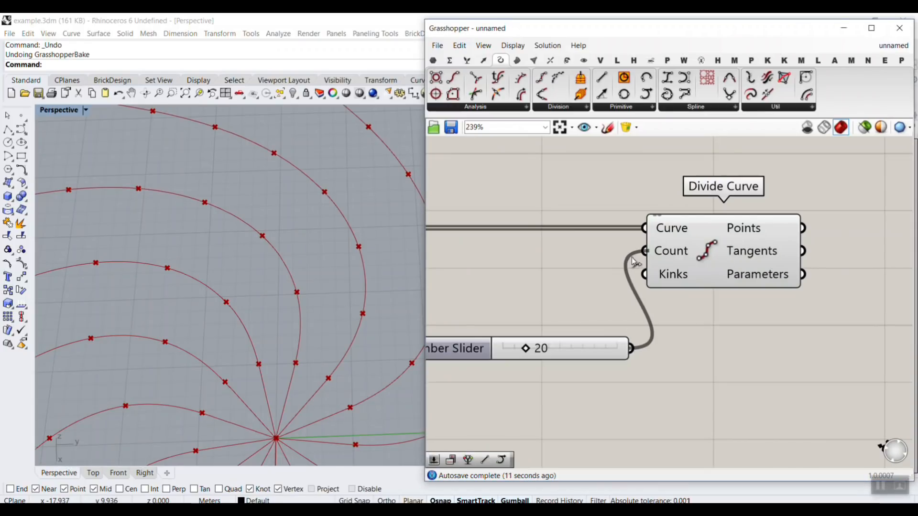
pyautogui.scroll(-4, 243, 237)
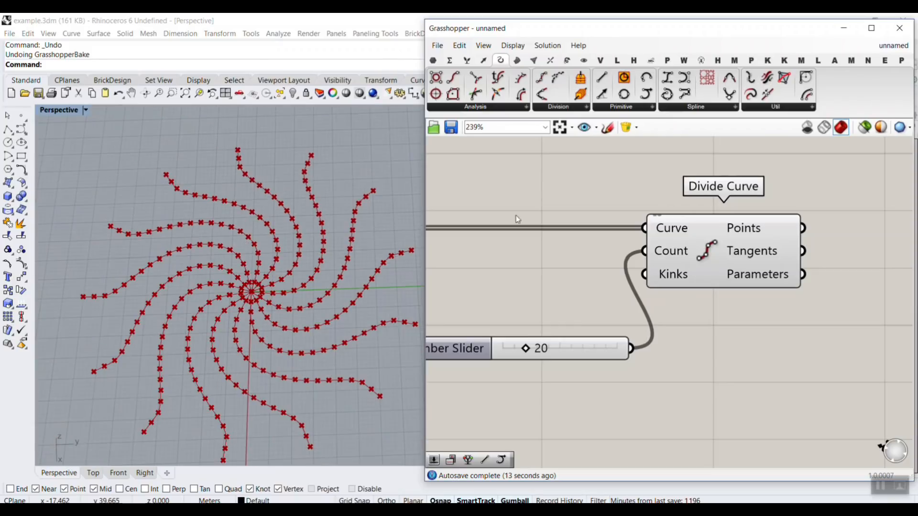
# Place a Bezier Span component on the canvas beyond the Divide Curve component.
pyautogui.moveTo(515, 216); pyautogui.dragTo(455, 233, button='right')
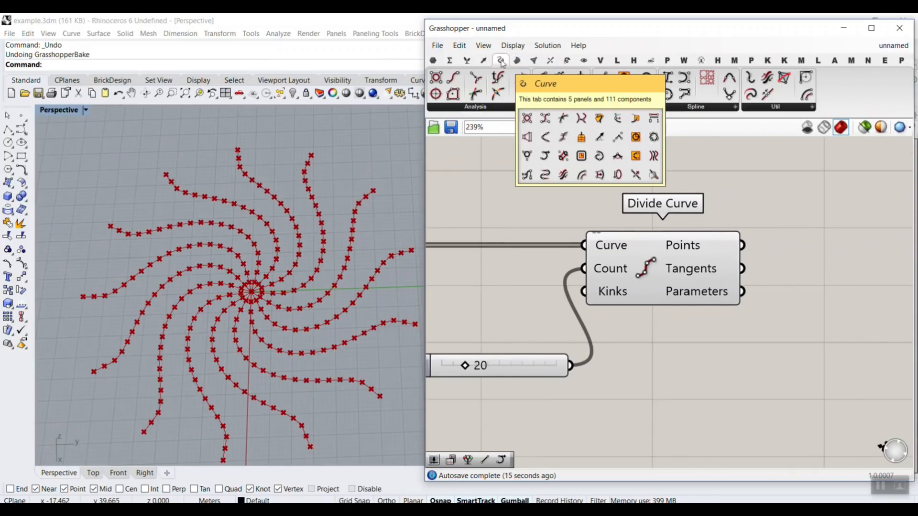
pyautogui.click(720, 107)
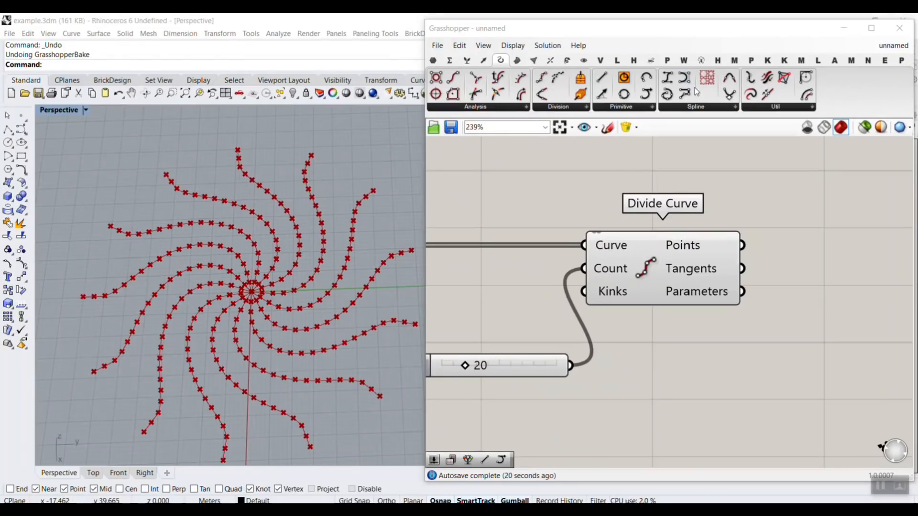
pyautogui.click(696, 107)
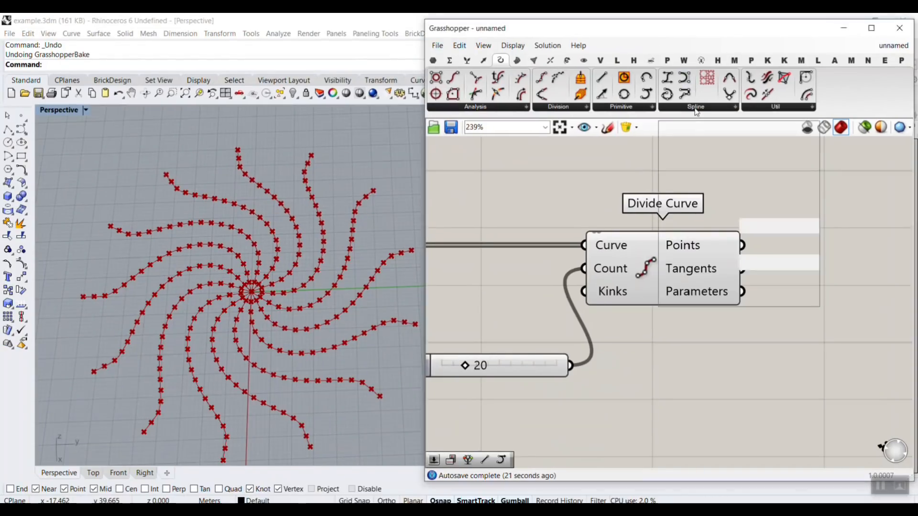
pyautogui.moveTo(703, 129); pyautogui.dragTo(707, 133)
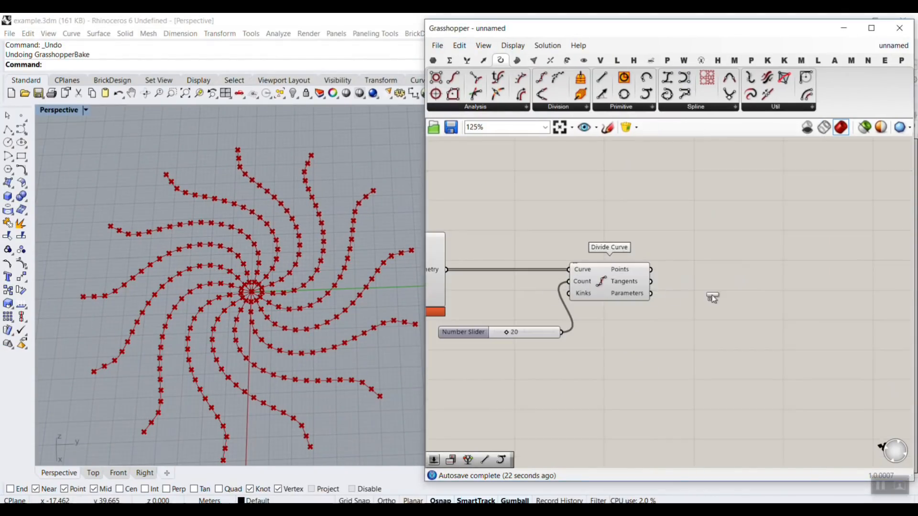
pyautogui.click(710, 296)
pyautogui.moveTo(701, 300); pyautogui.dragTo(564, 293, button='right')
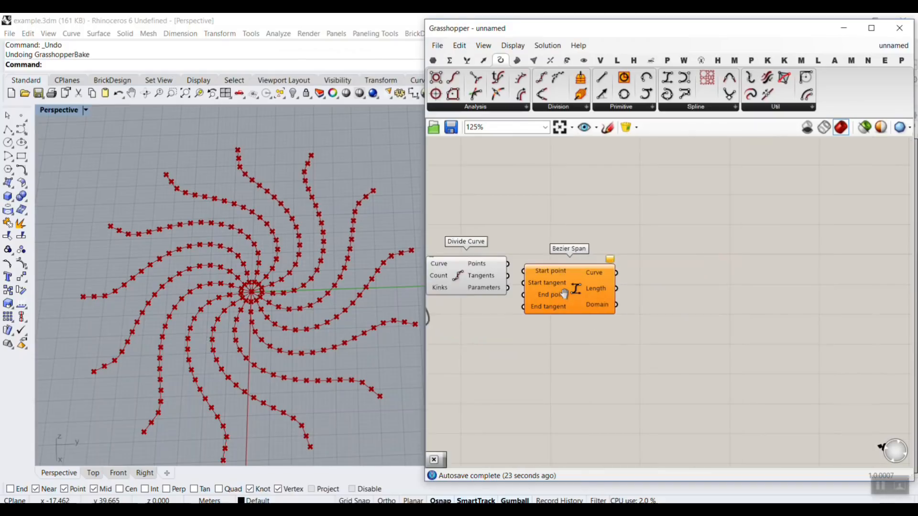
pyautogui.scroll(2, 593, 290)
pyautogui.moveTo(593, 290); pyautogui.dragTo(656, 284)
pyautogui.scroll(2, 568, 247)
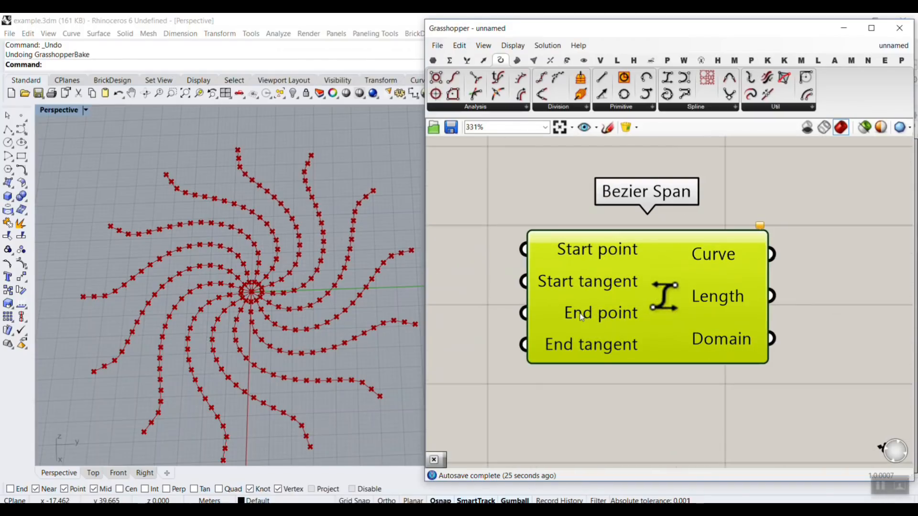
pyautogui.moveTo(544, 241); pyautogui.dragTo(567, 229)
pyautogui.moveTo(551, 302); pyautogui.dragTo(571, 280)
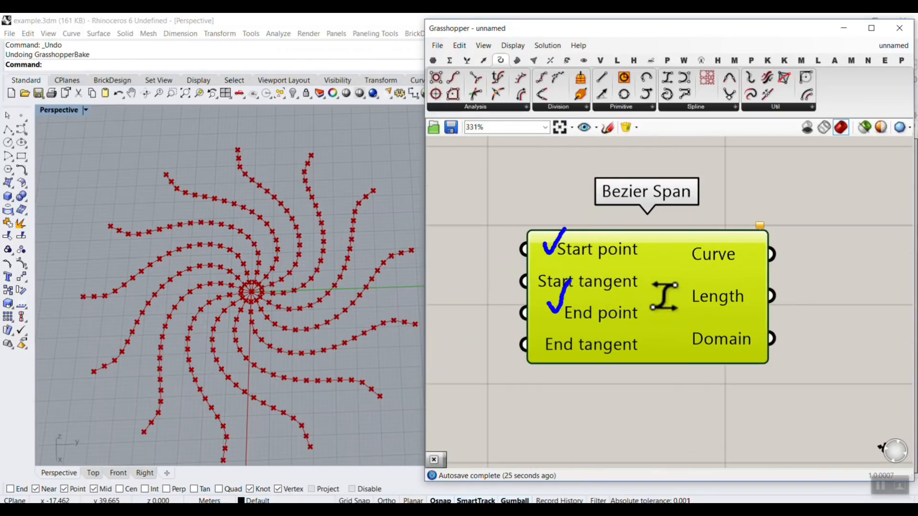
pyautogui.hotkey('ctrl', 'z')
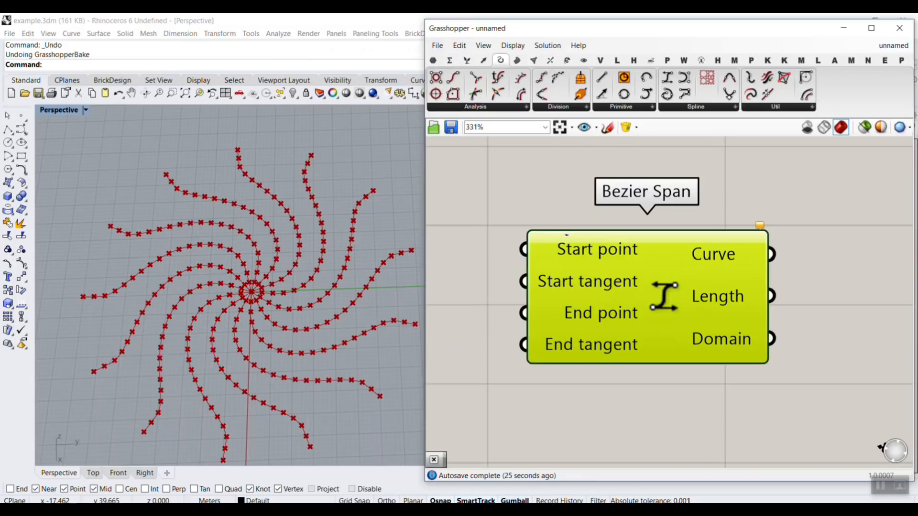
pyautogui.moveTo(463, 226); pyautogui.dragTo(477, 182)
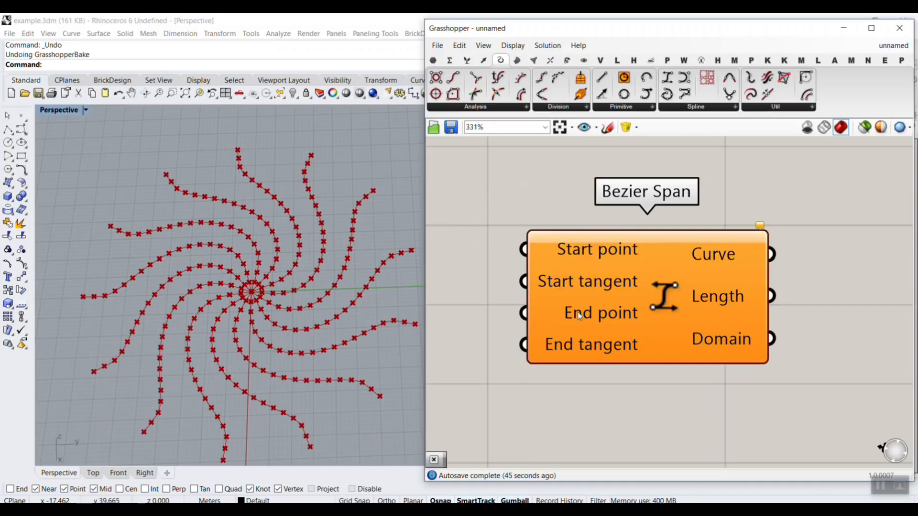
# Connect Divide Curve's Points output to Bezier Span's Start point and its Tangents output to Start tangent.
pyautogui.moveTo(551, 277); pyautogui.dragTo(703, 273, button='right')
pyautogui.scroll(-1, 703, 273)
pyautogui.scroll(1, 525, 286)
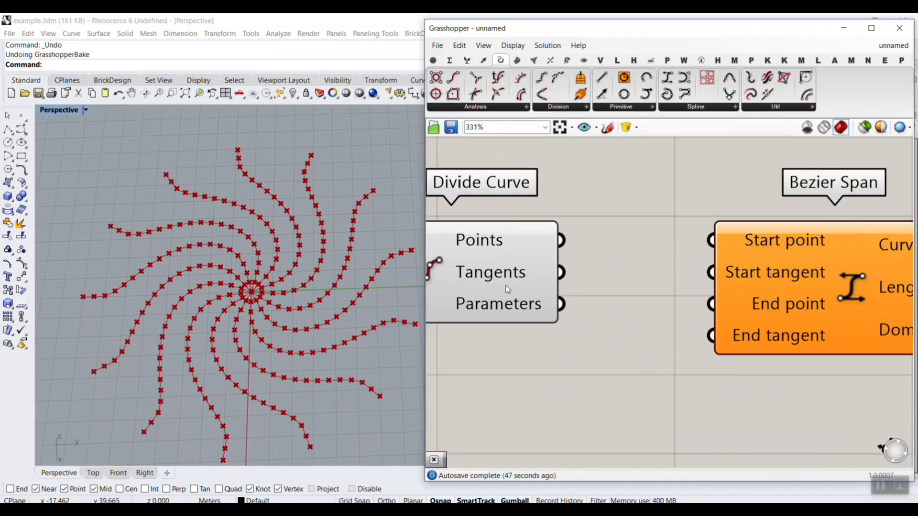
pyautogui.click(493, 251)
pyautogui.moveTo(568, 237); pyautogui.dragTo(712, 240)
pyautogui.click(607, 292)
pyautogui.moveTo(561, 272); pyautogui.dragTo(720, 277)
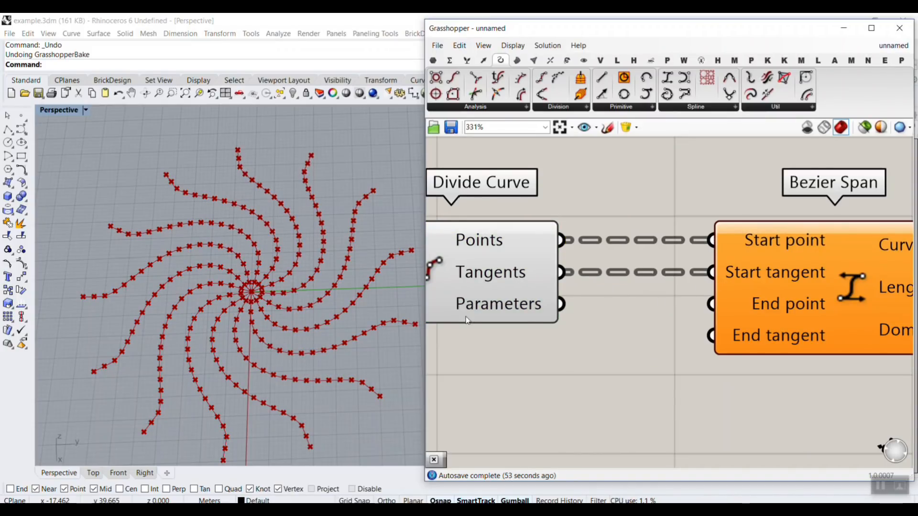
pyautogui.scroll(5, 211, 319)
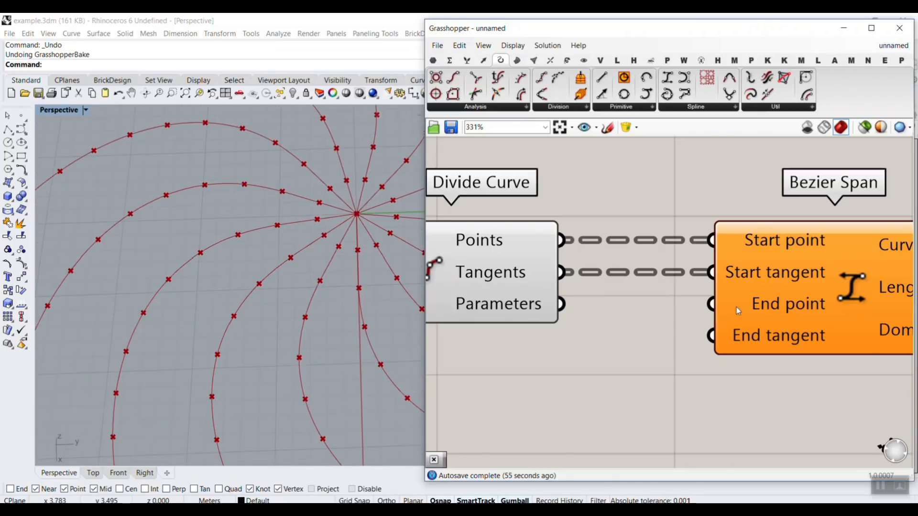
# Move Divide Curve and Bezier Span together farther away from Maelstrom to free canvas space.
pyautogui.scroll(-5, 276, 283)
pyautogui.scroll(-3, 749, 264)
pyautogui.scroll(-2, 750, 260)
pyautogui.moveTo(815, 328); pyautogui.dragTo(613, 237)
pyautogui.moveTo(824, 355); pyautogui.dragTo(595, 226)
pyautogui.moveTo(674, 266); pyautogui.dragTo(740, 265)
# Place a Shift List component between Maelstrom and Divide Curve, just below the Number Slider of 20.
pyautogui.doubleClick(558, 273)
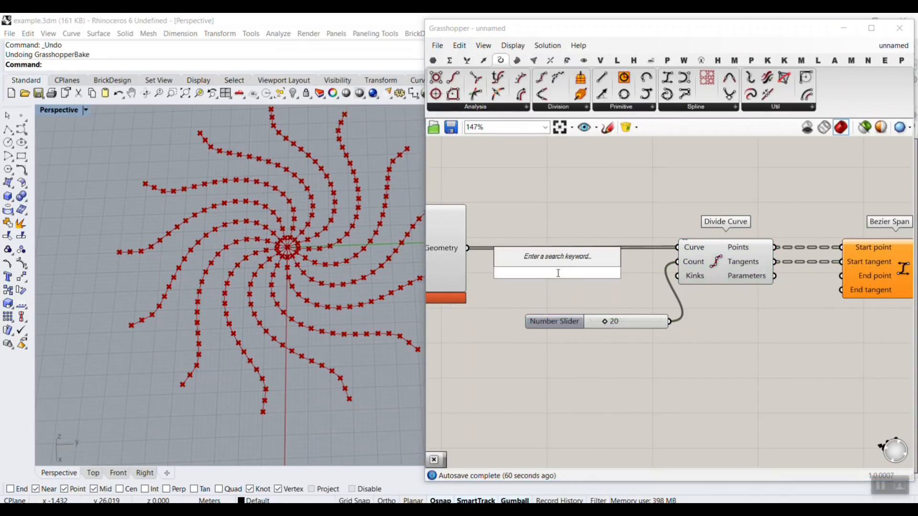
pyautogui.write('shift')
pyautogui.click(549, 249)
pyautogui.scroll(2, 527, 288)
pyautogui.moveTo(529, 291); pyautogui.dragTo(562, 389)
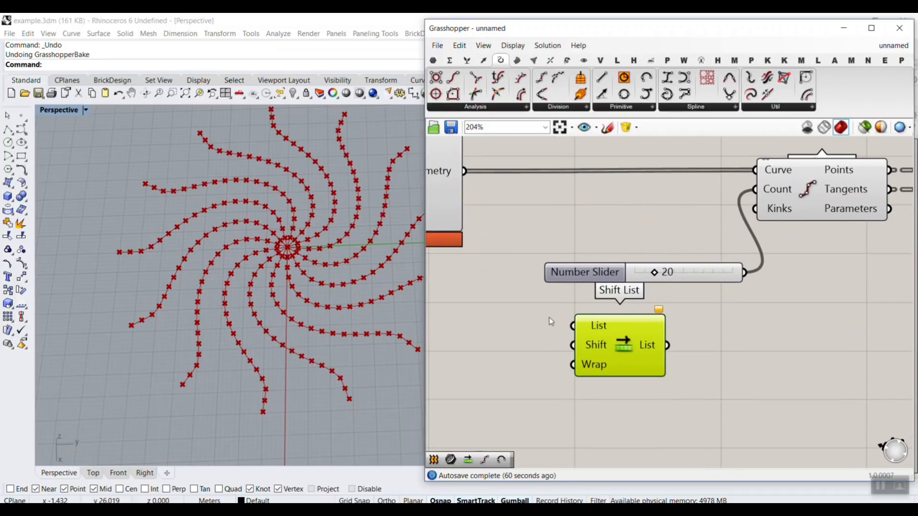
pyautogui.scroll(-3, 153, 273)
pyautogui.scroll(2, 208, 275)
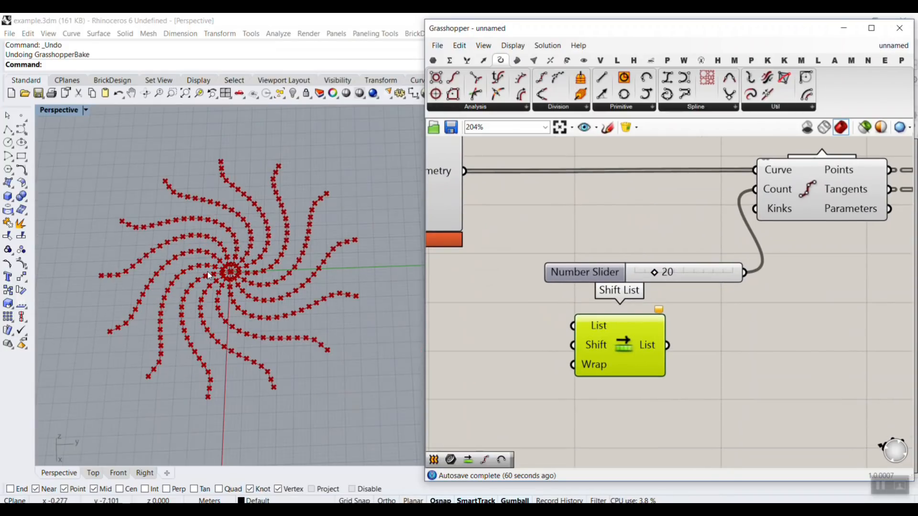
pyautogui.write('0t1')
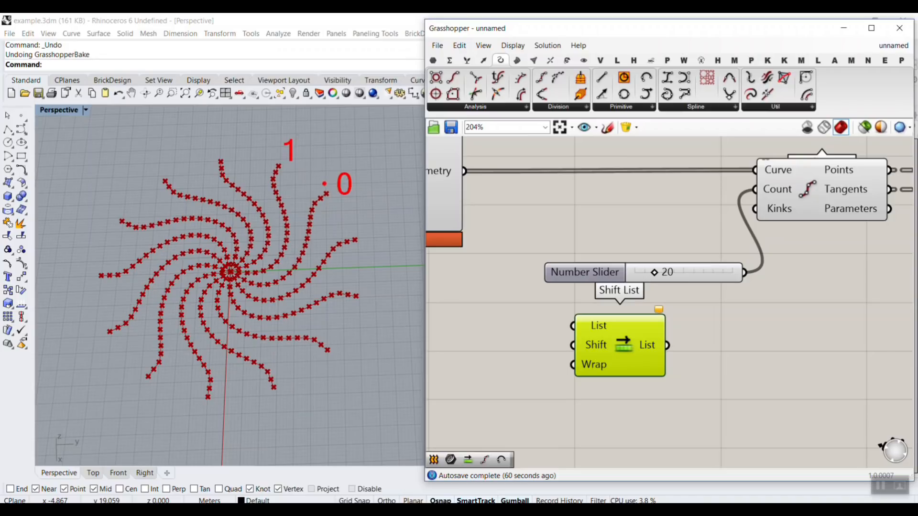
pyautogui.moveTo(831, 135)
pyautogui.mouseDown()
pyautogui.moveTo(845, 87)
pyautogui.moveTo(875, 52)
pyautogui.mouseUp()
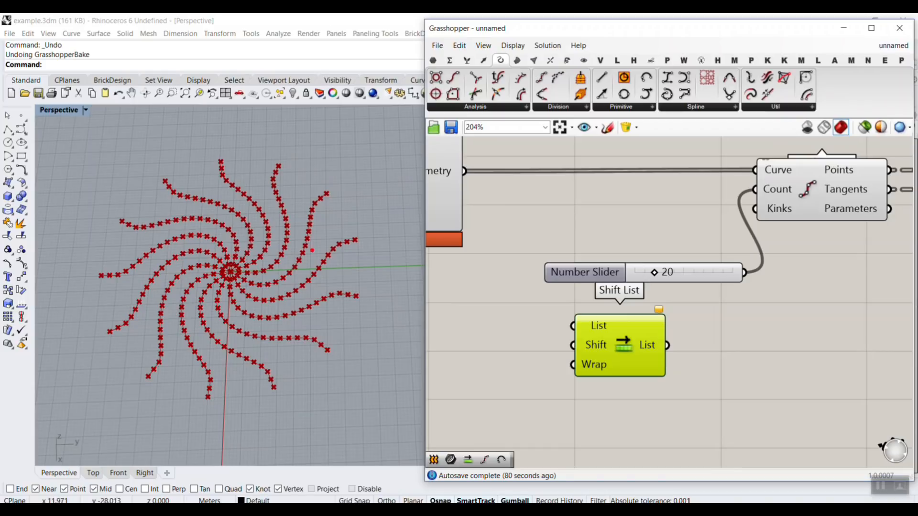
pyautogui.write('0')
pyautogui.press('Escape')
pyautogui.write('12')
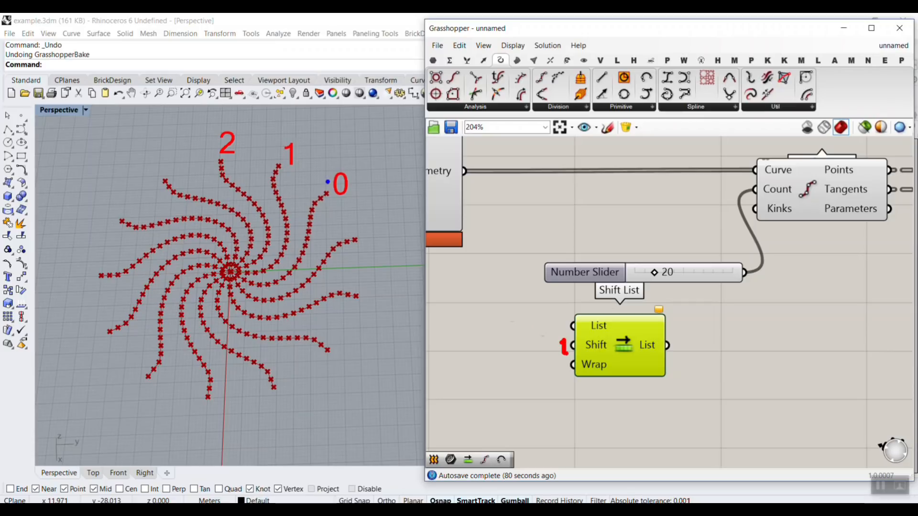
pyautogui.write('0')
pyautogui.write('1')
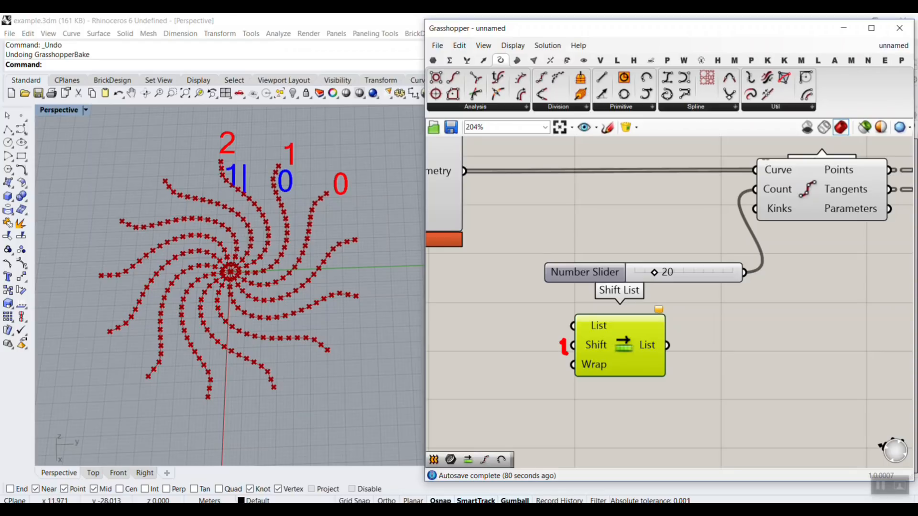
pyautogui.write('2')
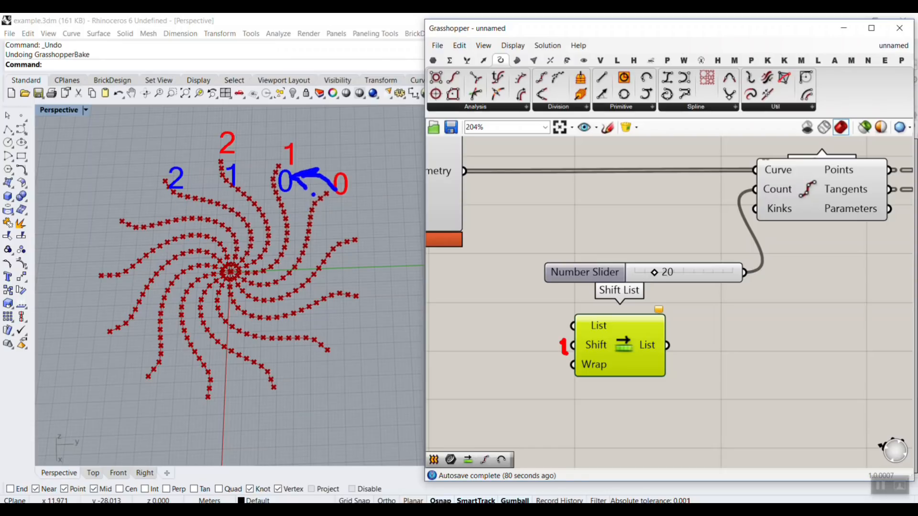
pyautogui.hotkey('ctrl', 'z')
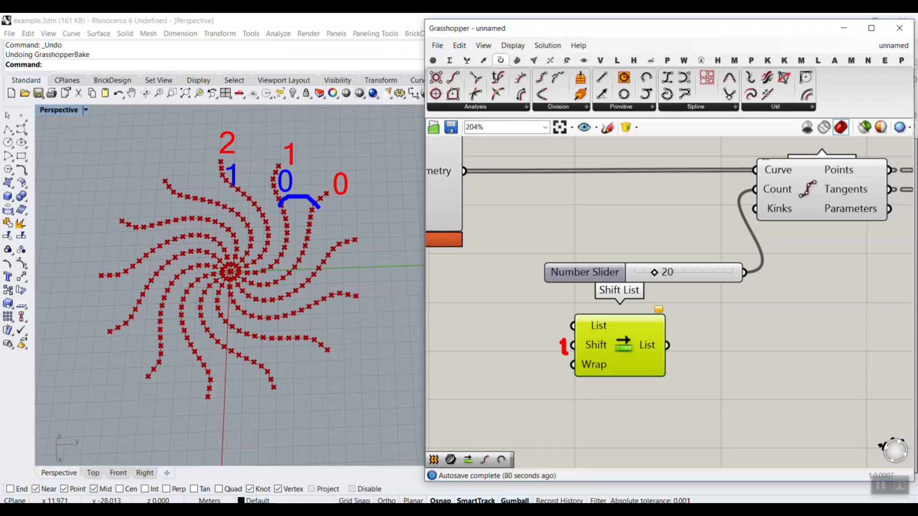
pyautogui.moveTo(222, 158); pyautogui.dragTo(231, 171)
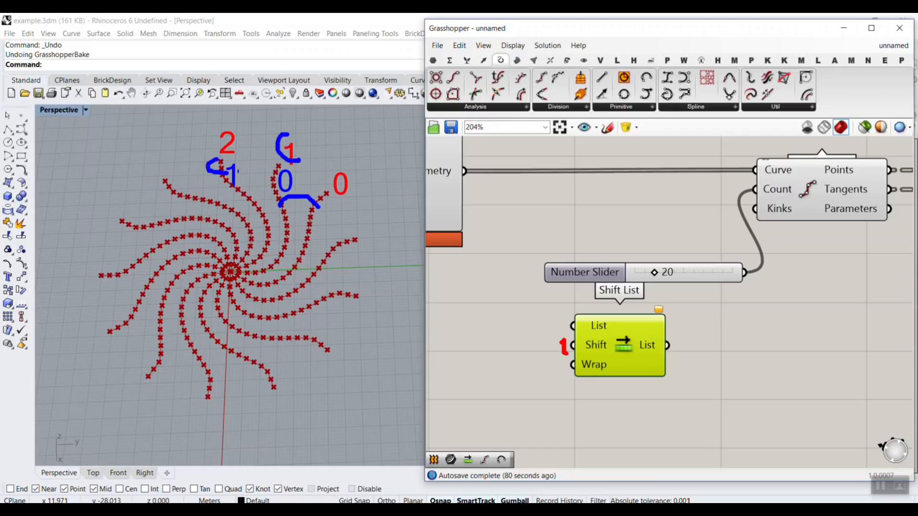
pyautogui.press('Escape')
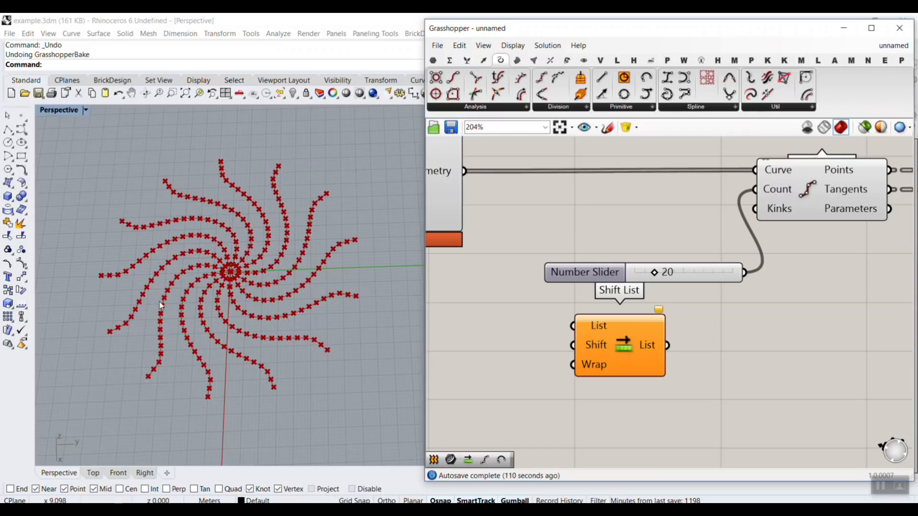
# Connect Maelstrom's Geometry output to Shift List's List input and a new Number Slider of 1 to its Shift input.
pyautogui.moveTo(537, 232); pyautogui.dragTo(604, 253, button='right')
pyautogui.moveTo(533, 193); pyautogui.dragTo(641, 348)
pyautogui.doubleClick(562, 368)
pyautogui.write('1')
pyautogui.press('Return')
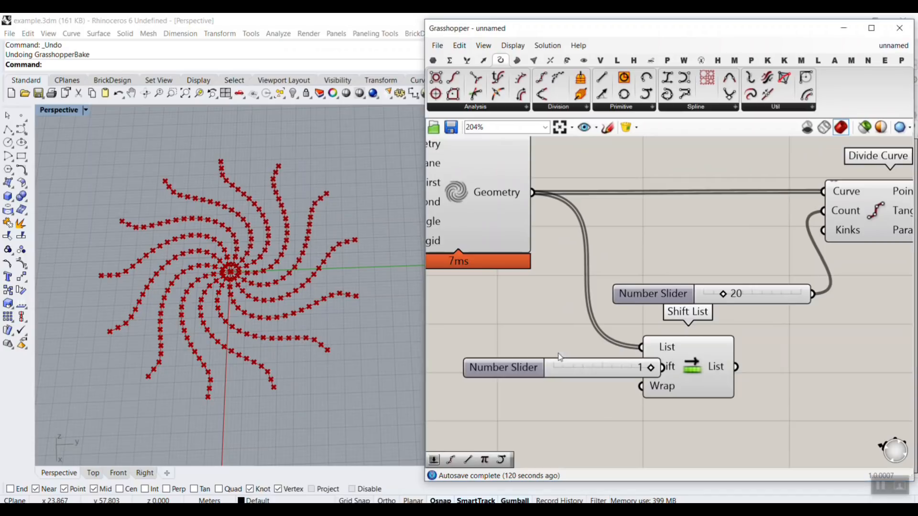
pyautogui.moveTo(506, 367); pyautogui.dragTo(486, 368)
pyautogui.moveTo(604, 368); pyautogui.dragTo(641, 367)
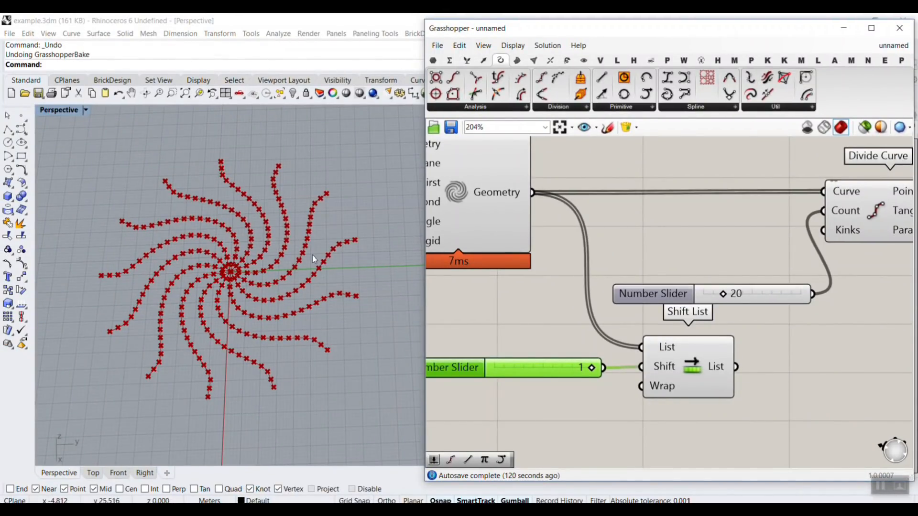
# Duplicate Divide Curve below the original and connect Shift List's output to the copy's Curve input.
pyautogui.click(776, 348)
pyautogui.scroll(-3, 609, 309)
pyautogui.click(651, 254)
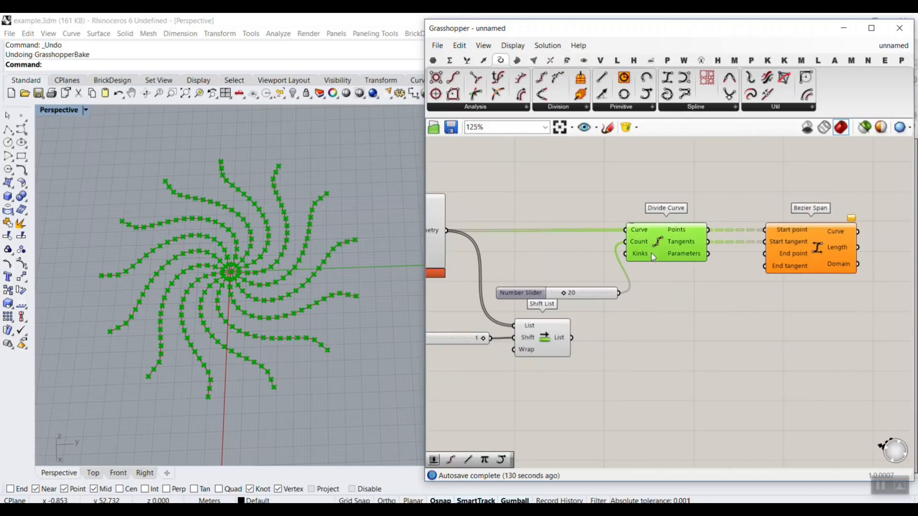
pyautogui.keyDown('alt'); pyautogui.moveTo(653, 255); pyautogui.dragTo(669, 361); pyautogui.keyUp('alt')
pyautogui.scroll(2, 622, 345)
pyautogui.moveTo(555, 337); pyautogui.dragTo(656, 333)
# Connect the lower Divide Curve's Points output to Bezier Span's End point and its Tangents output to End tangent.
pyautogui.moveTo(698, 302); pyautogui.dragTo(576, 324, button='right')
pyautogui.click(644, 357)
pyautogui.moveTo(640, 356); pyautogui.dragTo(699, 242)
pyautogui.moveTo(640, 373); pyautogui.dragTo(706, 259)
# Examine the Bezier spans between neighbouring swirl lines, near the centre and farther out.
pyautogui.moveTo(186, 187); pyautogui.dragTo(184, 233, button='right')
pyautogui.scroll(5, 184, 234)
pyautogui.scroll(-7, 186, 233)
pyautogui.scroll(10, 235, 311)
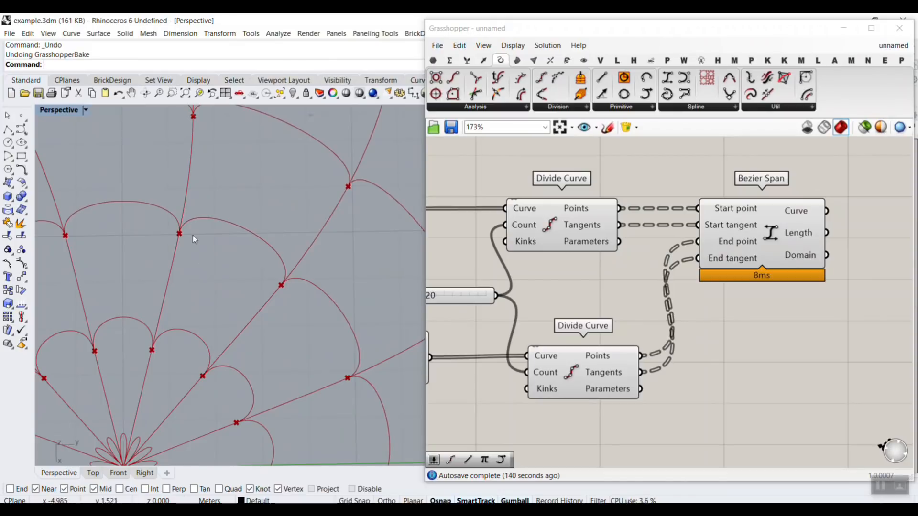
pyautogui.scroll(-8, 194, 239)
pyautogui.scroll(6, 176, 229)
pyautogui.scroll(-5, 178, 291)
pyautogui.scroll(-5, 196, 283)
pyautogui.scroll(6, 173, 216)
pyautogui.scroll(6, 161, 221)
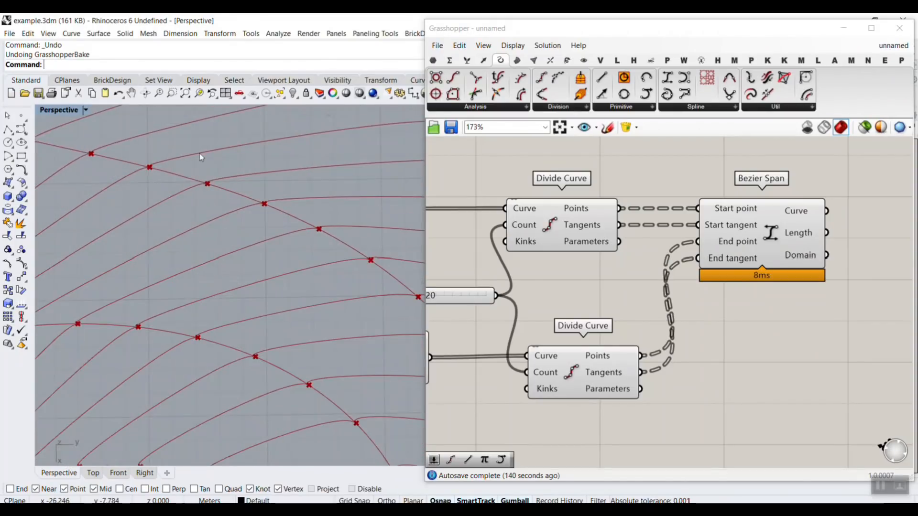
# Move Bezier Span aside, add two Multiplication components, and connect each Divide Curve's Tangents output to one A input.
pyautogui.moveTo(689, 277); pyautogui.dragTo(623, 271, button='right')
pyautogui.moveTo(670, 237); pyautogui.dragTo(776, 243)
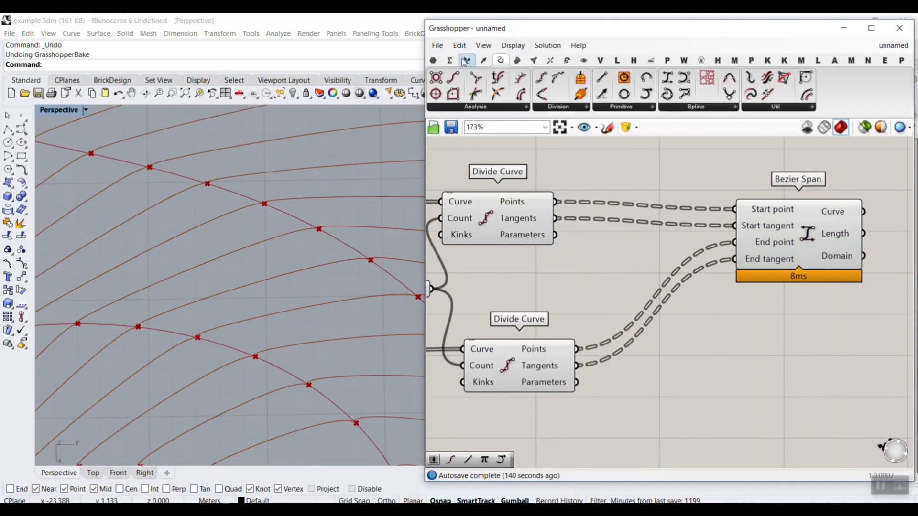
pyautogui.click(449, 60)
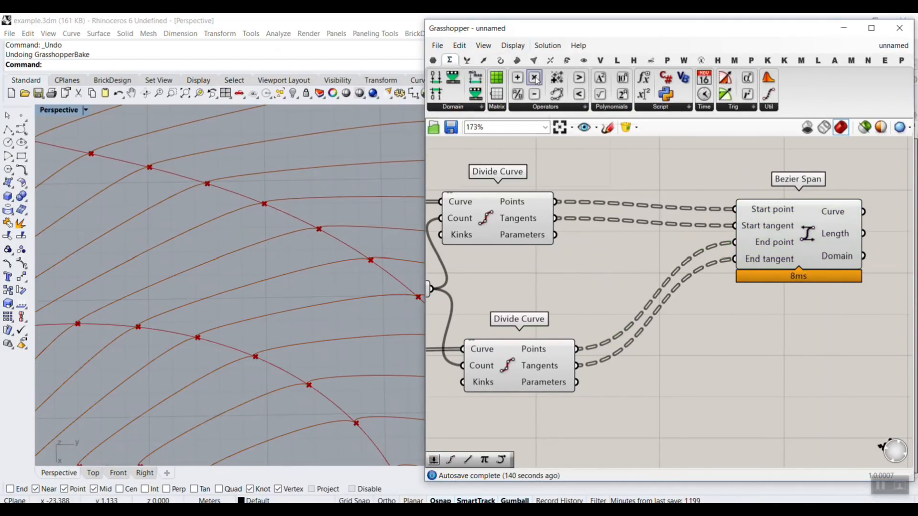
pyautogui.moveTo(534, 78); pyautogui.dragTo(641, 258)
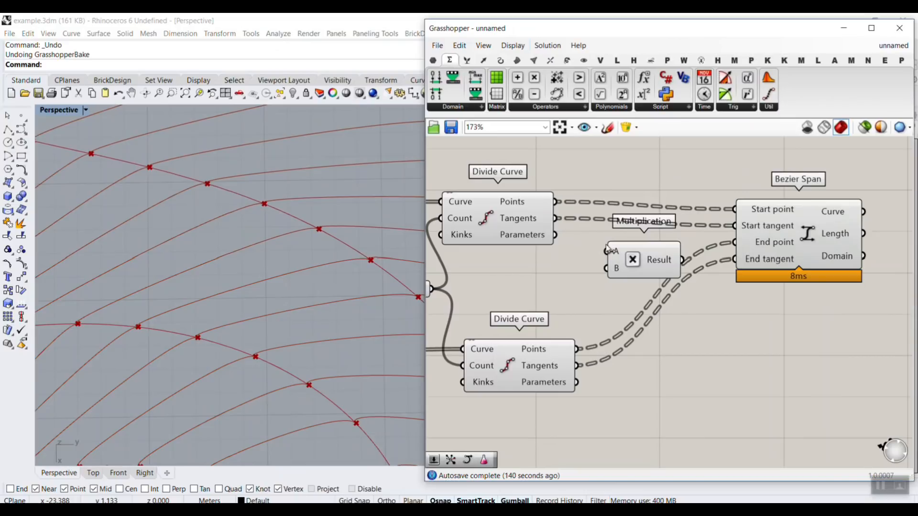
pyautogui.moveTo(556, 218); pyautogui.dragTo(658, 402)
pyautogui.moveTo(577, 366); pyautogui.dragTo(631, 393)
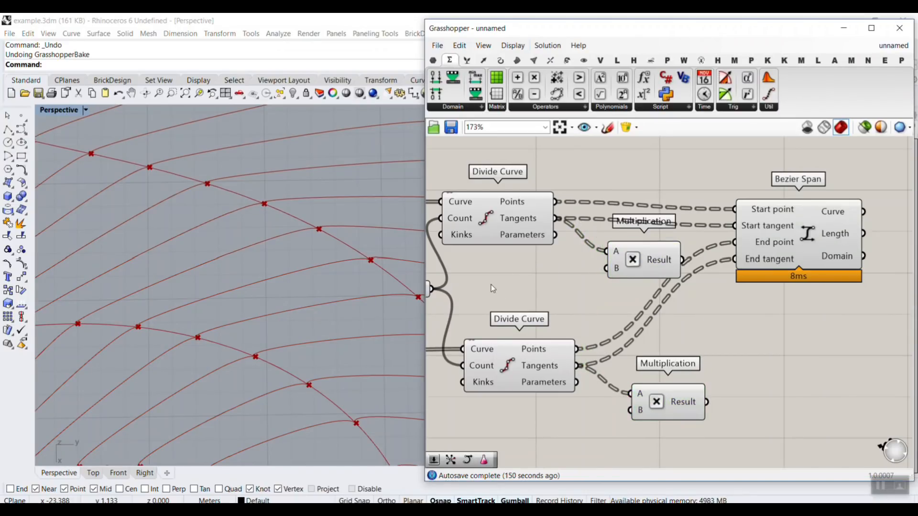
# Add two Number Sliders of 12.5 and connect one to the B input of each Multiplication component.
pyautogui.doubleClick(491, 283)
pyautogui.write('12.5')
pyautogui.press('Return')
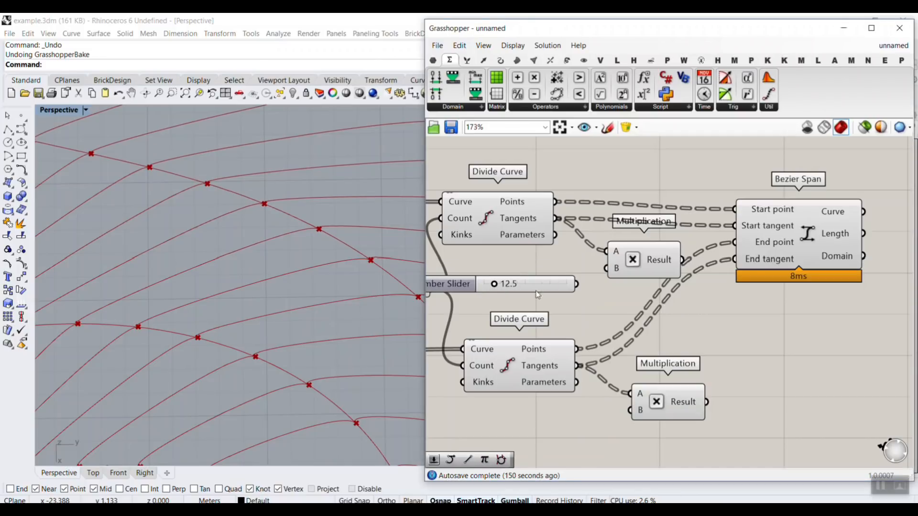
pyautogui.moveTo(576, 284); pyautogui.dragTo(607, 267)
pyautogui.click(559, 287)
pyautogui.keyDown('alt'); pyautogui.moveTo(560, 291); pyautogui.dragTo(584, 420); pyautogui.keyUp('alt')
# Connect the upper Multiplication's Result to Bezier Span's Start tangent and the lower one's Result to End tangent.
pyautogui.moveTo(685, 260); pyautogui.dragTo(734, 226)
pyautogui.moveTo(707, 402); pyautogui.dragTo(735, 259)
pyautogui.scroll(-5, 262, 273)
pyautogui.moveTo(261, 268); pyautogui.dragTo(262, 278, button='right')
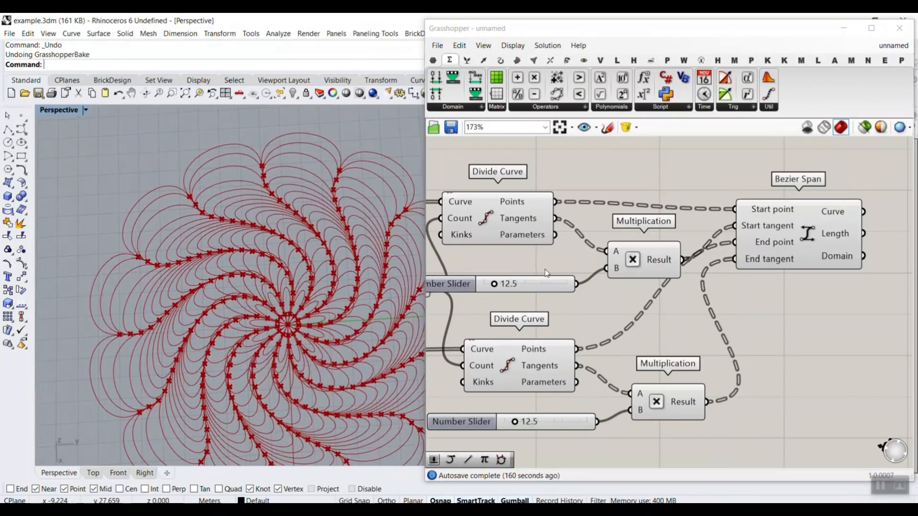
# Show the model in the Top view and turn off the preview of the components preceding Bezier Span.
pyautogui.moveTo(502, 258); pyautogui.dragTo(537, 259, button='right')
pyautogui.click(93, 473)
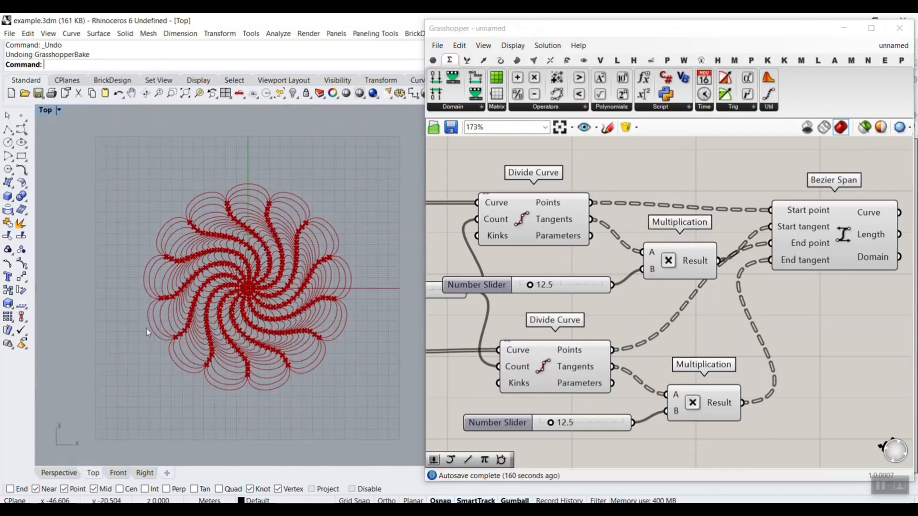
pyautogui.scroll(-6, 653, 229)
pyautogui.moveTo(668, 186); pyautogui.dragTo(524, 326)
pyautogui.moveTo(673, 337); pyautogui.dragTo(590, 161)
pyautogui.hotkey('ctrl', 'q')
# Set the upper tangent multiplier slider to 4.3 and the lower one to 7.5.
pyautogui.scroll(10, 575, 210)
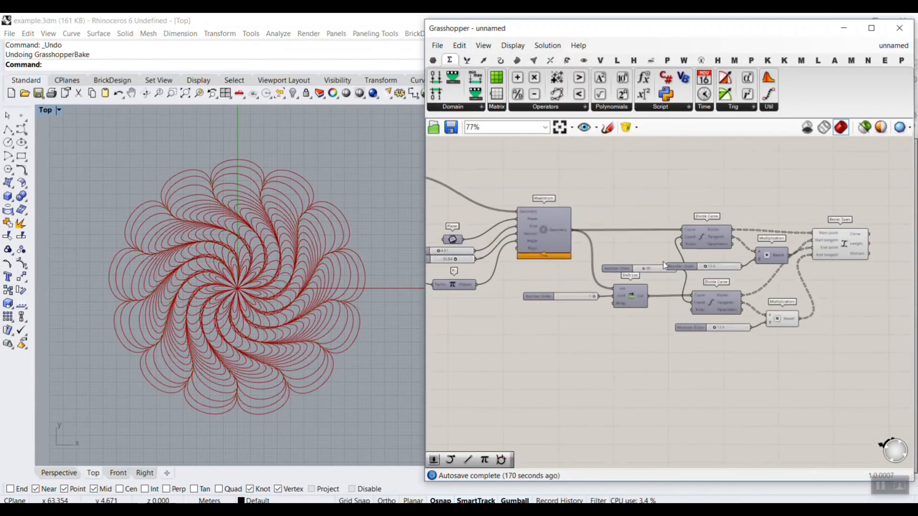
pyautogui.moveTo(569, 228); pyautogui.dragTo(556, 228)
pyautogui.moveTo(603, 453); pyautogui.dragTo(600, 393, button='right')
pyautogui.moveTo(600, 392); pyautogui.dragTo(591, 391)
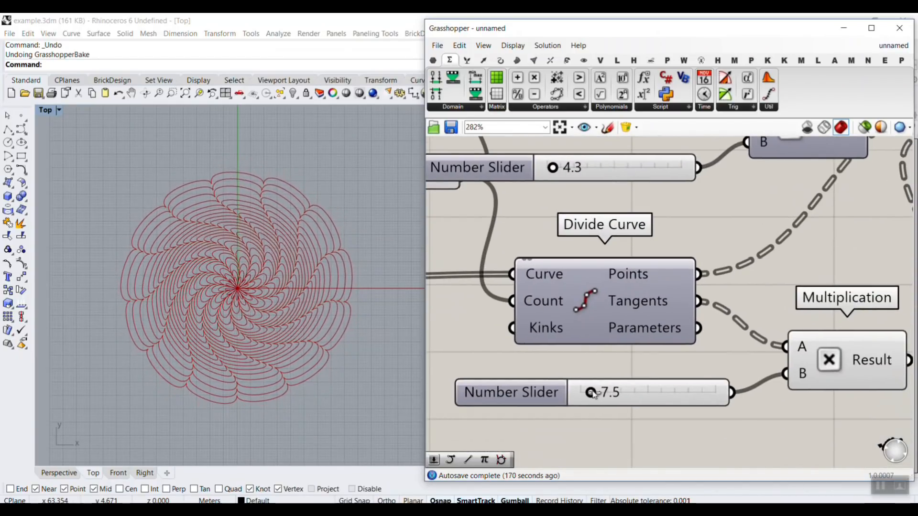
# Turn Maelstrom's preview back on so the twisted lines show with the Bezier spans.
pyautogui.scroll(-8, 691, 268)
pyautogui.scroll(3, 521, 189)
pyautogui.rightClick(521, 189)
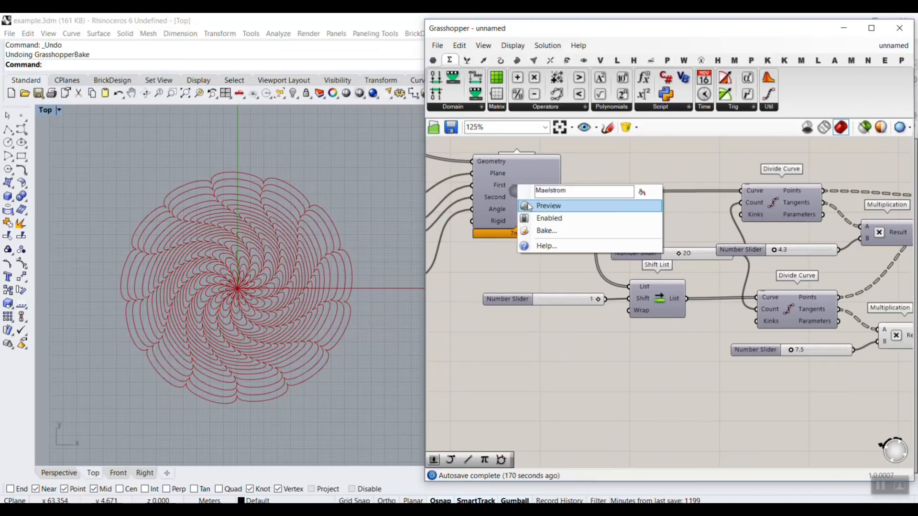
pyautogui.click(199, 265)
pyautogui.scroll(5, 201, 258)
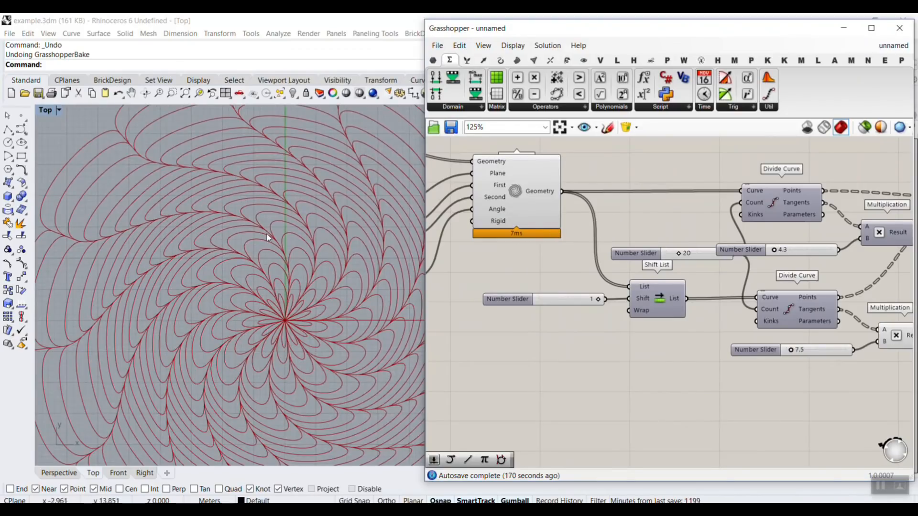
pyautogui.scroll(-3, 765, 287)
# Move Bezier Span, both Multiplication components and their two sliders together farther from the Divide Curve components.
pyautogui.moveTo(861, 310); pyautogui.dragTo(715, 278, button='right')
pyautogui.moveTo(714, 279); pyautogui.dragTo(584, 170)
pyautogui.keyDown('shift'); pyautogui.click(564, 211); pyautogui.keyUp('shift')
pyautogui.keyDown('shift'); pyautogui.click(568, 271); pyautogui.keyUp('shift')
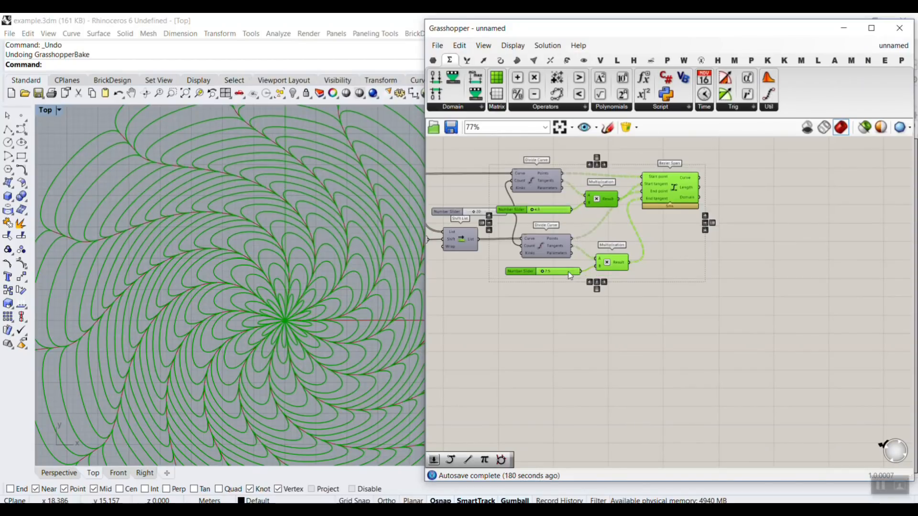
pyautogui.moveTo(568, 271); pyautogui.dragTo(641, 268)
pyautogui.click(635, 196)
# Set the start tangent multiplier slider to 5.1 and the end tangent multiplier slider to 7.9.
pyautogui.scroll(5, 635, 196)
pyautogui.moveTo(585, 224); pyautogui.dragTo(587, 225)
pyautogui.moveTo(617, 362); pyautogui.dragTo(614, 297, button='right')
pyautogui.moveTo(619, 348); pyautogui.dragTo(617, 348)
pyautogui.moveTo(322, 327); pyautogui.dragTo(324, 303, button='right')
pyautogui.scroll(-9, 311, 282)
pyautogui.moveTo(329, 261); pyautogui.dragTo(289, 266, button='right')
pyautogui.scroll(4, 289, 261)
pyautogui.scroll(-7, 587, 243)
# Adjust the Number Sliders upstream in the definition to reshape the swirl pattern.
pyautogui.moveTo(587, 242); pyautogui.dragTo(896, 274, button='right')
pyautogui.moveTo(504, 230); pyautogui.dragTo(550, 239, button='right')
pyautogui.scroll(2, 482, 251)
pyautogui.scroll(3, 471, 314)
pyautogui.moveTo(450, 314)
pyautogui.mouseDown()
pyautogui.moveTo(475, 314)
pyautogui.moveTo(440, 314)
pyautogui.mouseUp()
pyautogui.moveTo(576, 193); pyautogui.dragTo(460, 268, button='right')
pyautogui.moveTo(490, 270); pyautogui.dragTo(513, 280)
pyautogui.moveTo(557, 300)
pyautogui.mouseDown()
pyautogui.moveTo(585, 300)
pyautogui.moveTo(534, 300)
pyautogui.moveTo(570, 300)
pyautogui.mouseUp()
pyautogui.scroll(-4, 727, 272)
pyautogui.moveTo(495, 219); pyautogui.dragTo(700, 288, button='right')
pyautogui.scroll(4, 525, 279)
pyautogui.moveTo(550, 295)
pyautogui.mouseDown()
pyautogui.moveTo(503, 295)
pyautogui.moveTo(562, 295)
pyautogui.mouseUp()
pyautogui.moveTo(639, 292); pyautogui.dragTo(530, 228, button='right')
# Place a Pipe component after Bezier Span and connect Bezier Span's Curve output to its Curve input.
pyautogui.scroll(-10, 528, 230)
pyautogui.moveTo(849, 229); pyautogui.dragTo(562, 224, button='right')
pyautogui.scroll(4, 561, 226)
pyautogui.moveTo(492, 231); pyautogui.dragTo(627, 235, button='right')
pyautogui.scroll(-1, 627, 235)
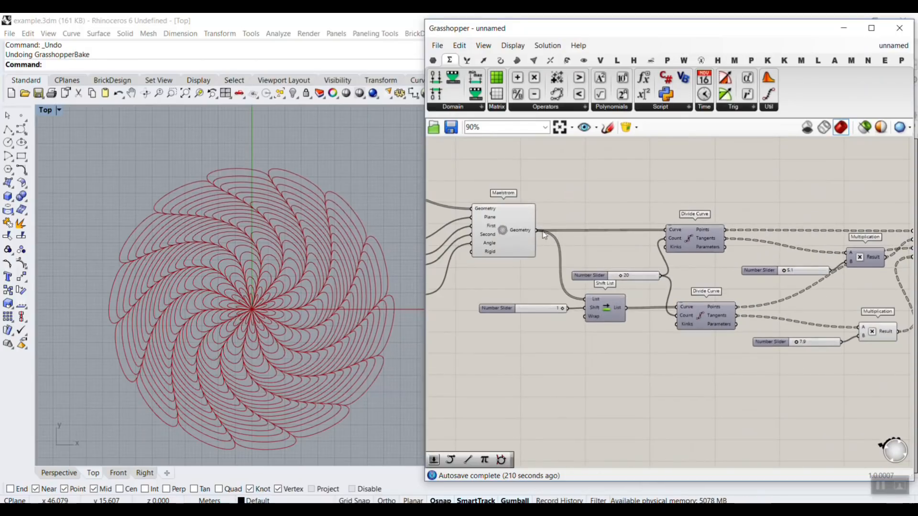
pyautogui.scroll(7, 247, 267)
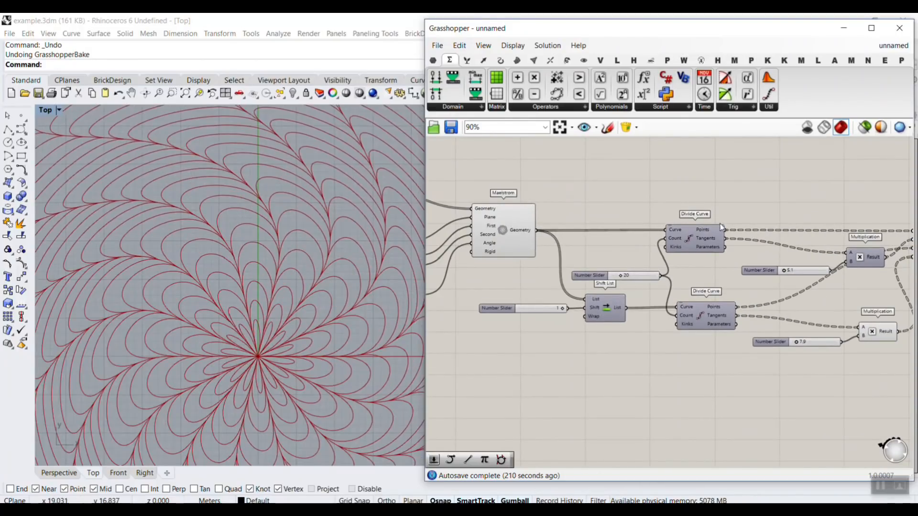
pyautogui.scroll(-2, 742, 227)
pyautogui.scroll(3, 638, 232)
pyautogui.doubleClick(638, 231)
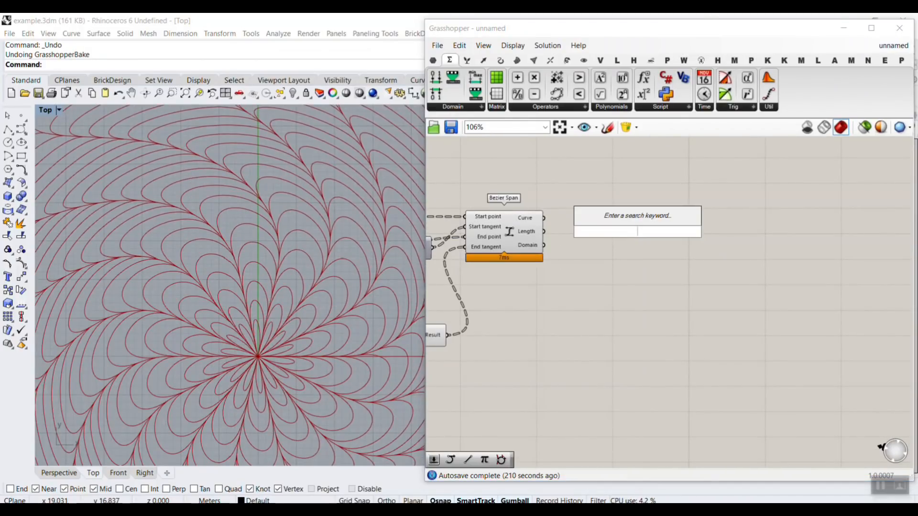
pyautogui.write('pipe')
pyautogui.press('Return')
pyautogui.moveTo(547, 222); pyautogui.dragTo(610, 221)
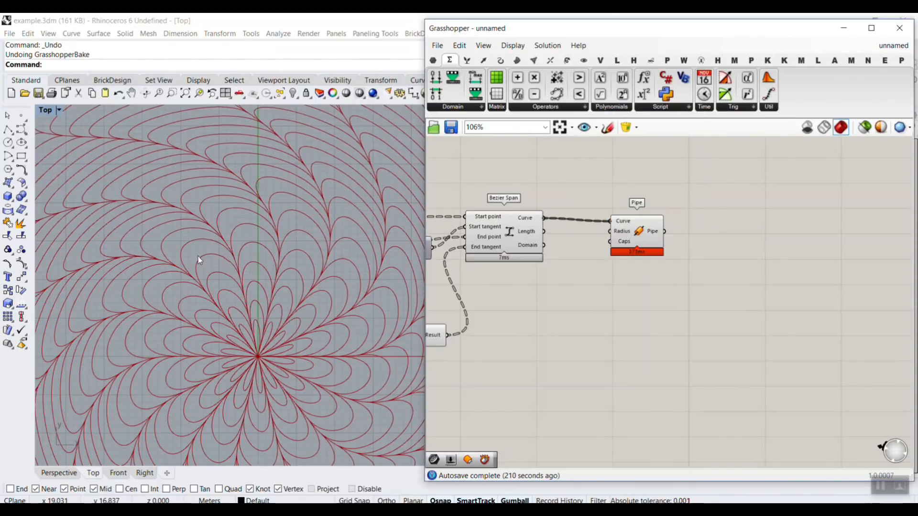
# Add a Number Slider set to 0.25 and connect it to the Pipe component's Radius input.
pyautogui.doubleClick(550, 306)
pyautogui.write('0.25')
pyautogui.press('Return')
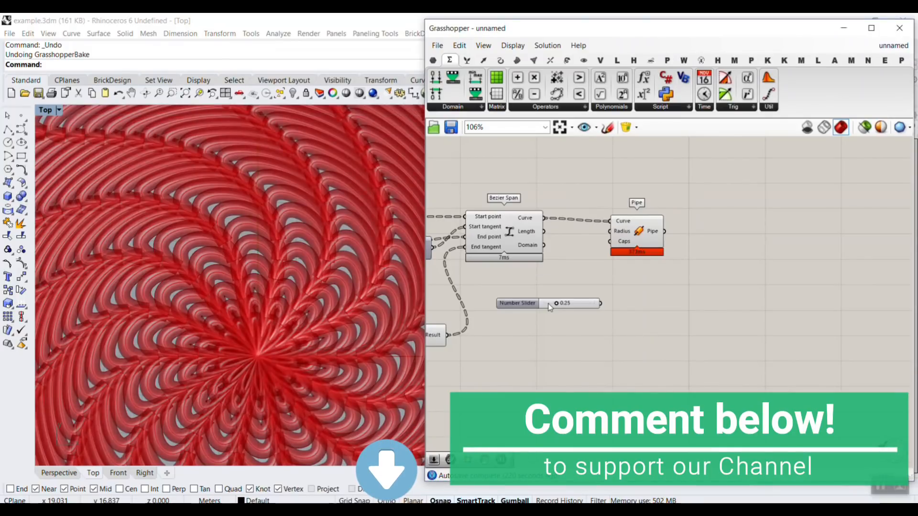
pyautogui.moveTo(601, 303); pyautogui.dragTo(610, 232)
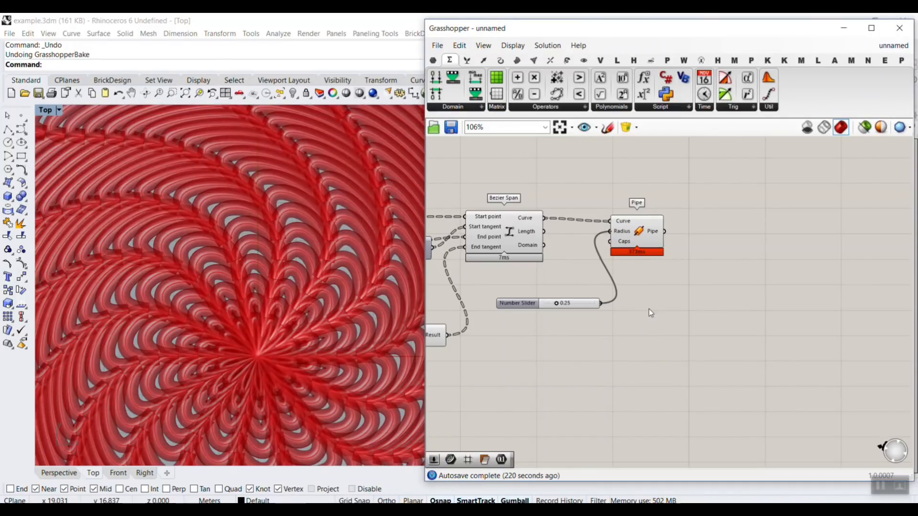
pyautogui.scroll(-8, 265, 255)
pyautogui.scroll(-3, 265, 258)
pyautogui.scroll(3, 313, 294)
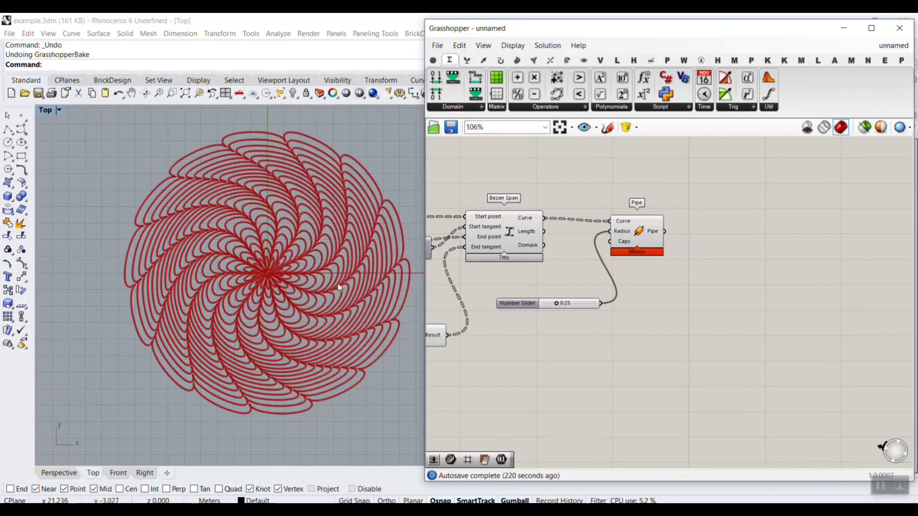
# Examine the Maelstrom component upstream in the definition and read its Plane input's description.
pyautogui.scroll(-3, 501, 255)
pyautogui.moveTo(532, 246); pyautogui.dragTo(661, 242, button='right')
pyautogui.moveTo(517, 231); pyautogui.dragTo(604, 229, button='right')
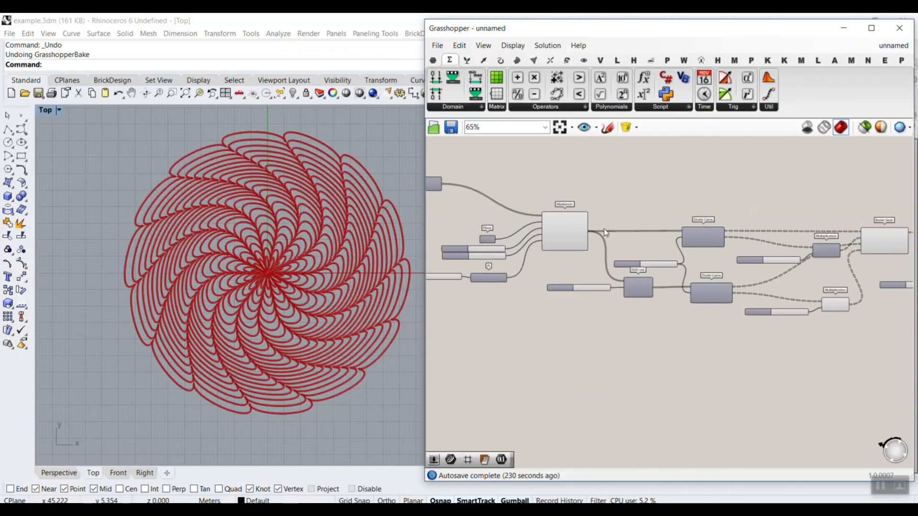
pyautogui.scroll(3, 604, 232)
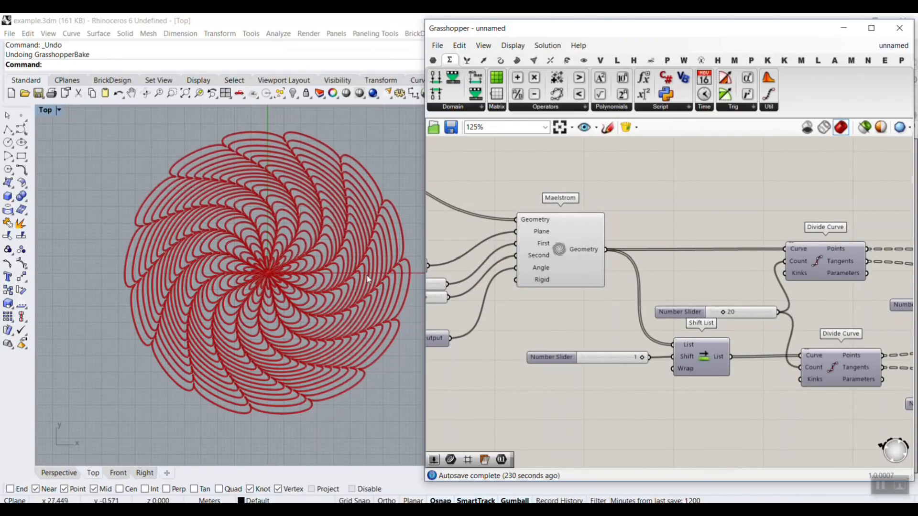
pyautogui.scroll(-2, 566, 239)
pyautogui.scroll(4, 566, 239)
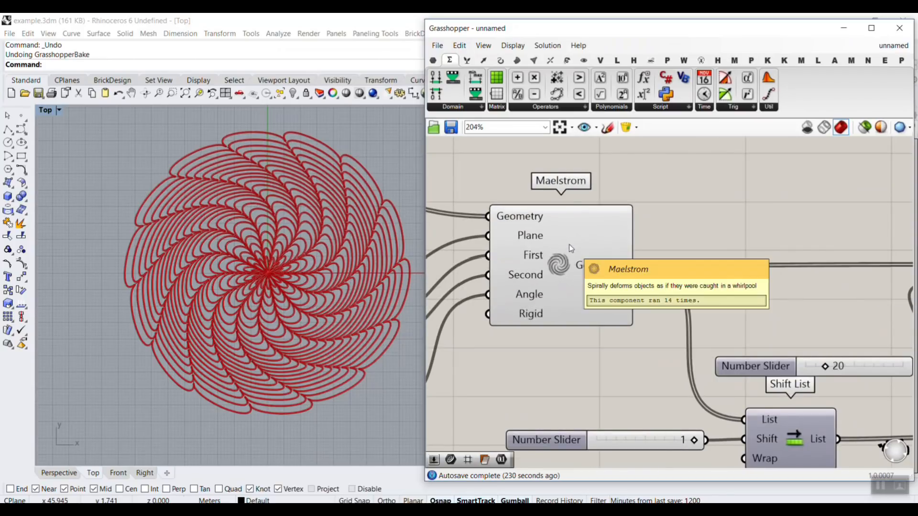
pyautogui.scroll(1, 569, 245)
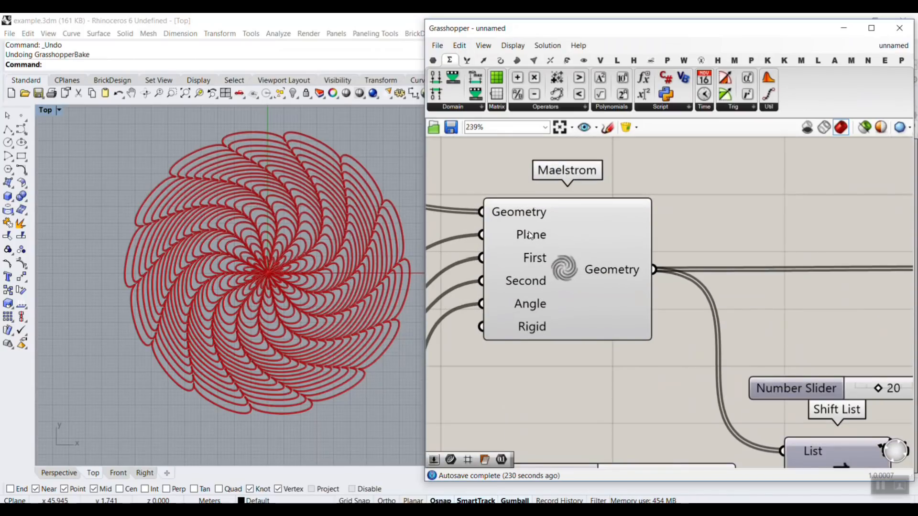
pyautogui.moveTo(531, 234)
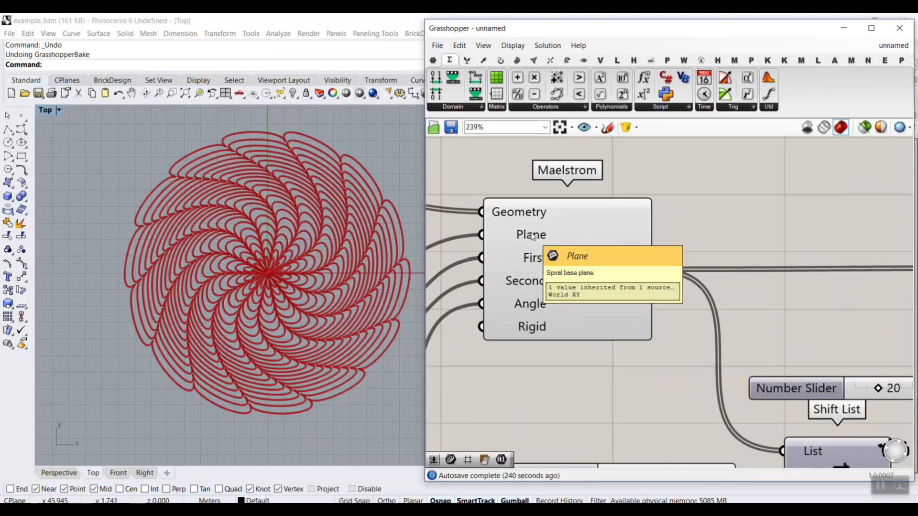
# Delete the Pipe component and its radius Number Slider, keeping Bezier Span as the last component.
pyautogui.scroll(-6, 649, 281)
pyautogui.moveTo(649, 281); pyautogui.dragTo(356, 275, button='right')
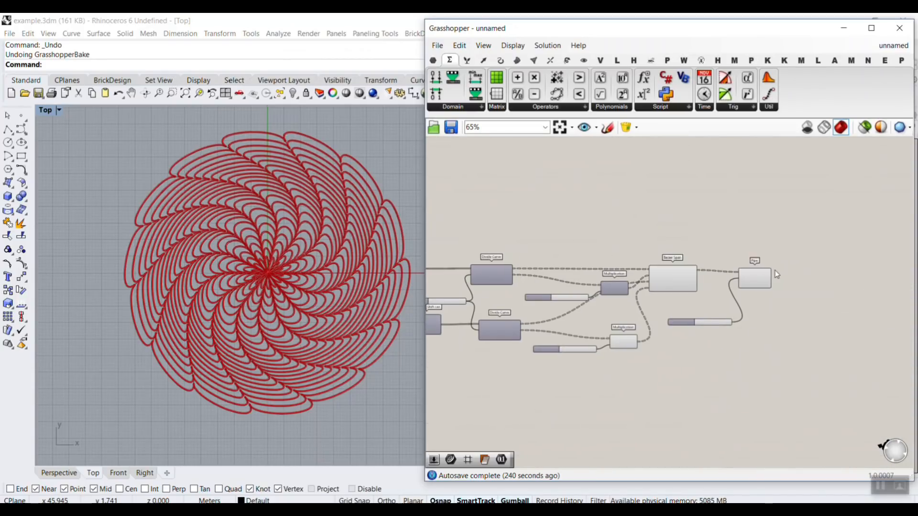
pyautogui.moveTo(788, 245); pyautogui.dragTo(708, 337)
pyautogui.press('Delete')
pyautogui.scroll(3, 365, 324)
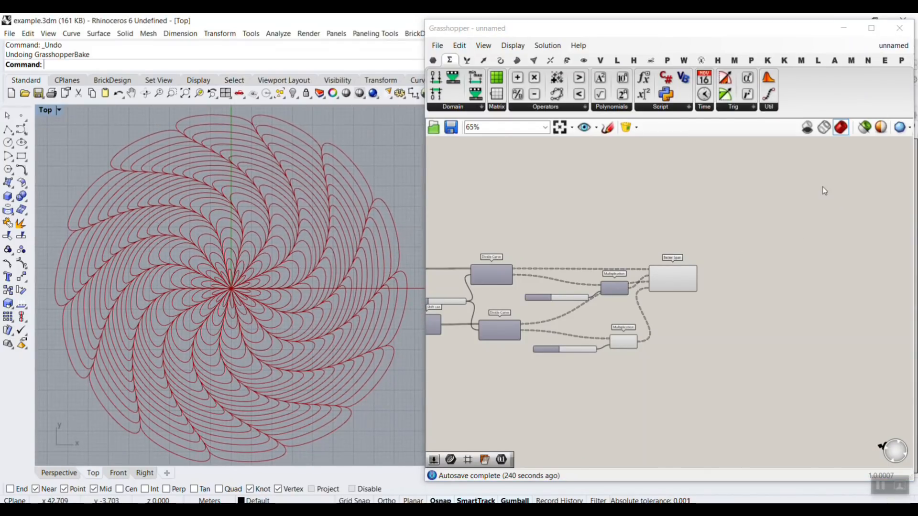
pyautogui.moveTo(833, 160)
pyautogui.mouseDown()
pyautogui.moveTo(870, 45)
pyautogui.moveTo(885, 69)
pyautogui.mouseUp()
pyautogui.press('Escape')
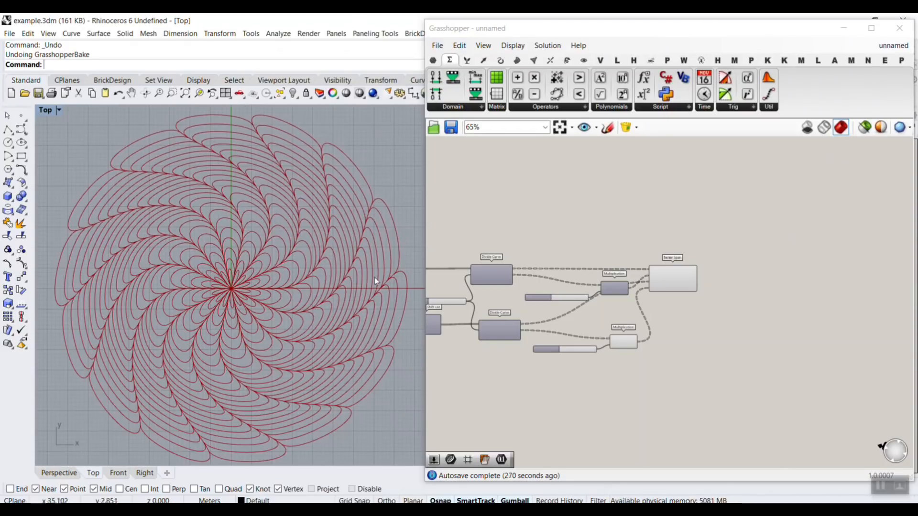
pyautogui.scroll(-1, 374, 277)
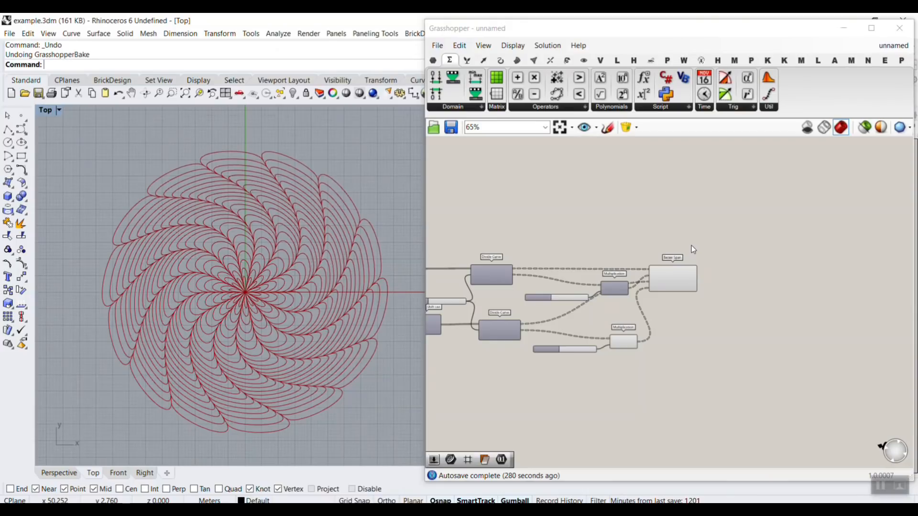
pyautogui.scroll(1, 692, 246)
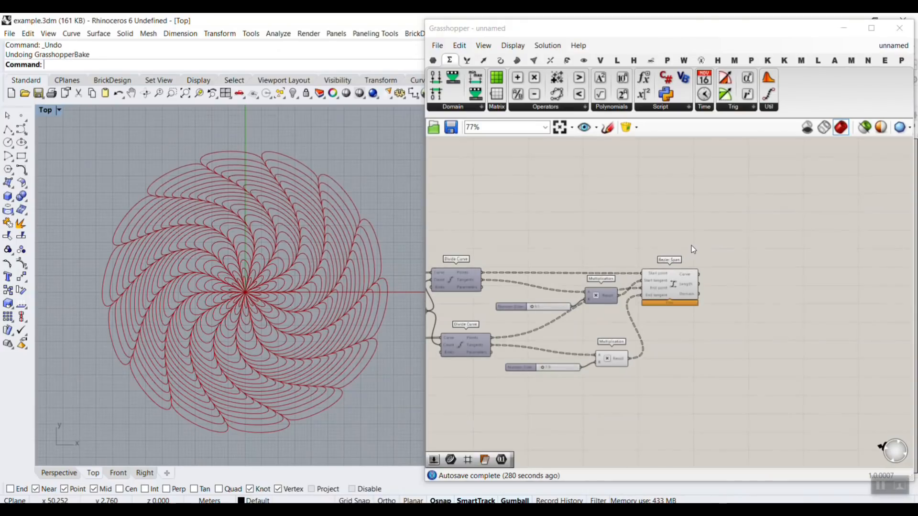
# Move the Maelstrom component slightly higher on the canvas relative to its connected Divide Curve component, and deselect it.
pyautogui.moveTo(692, 245); pyautogui.dragTo(648, 226, button='right')
pyautogui.scroll(1, 653, 259)
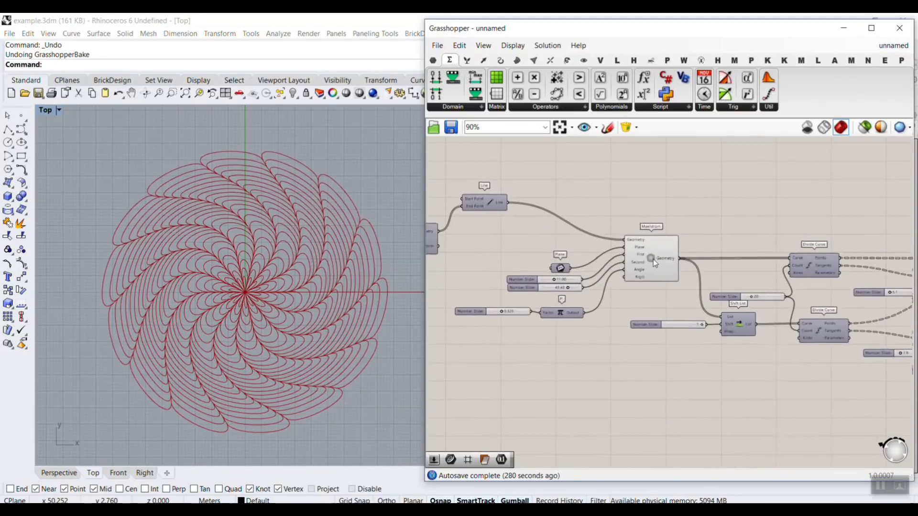
pyautogui.scroll(2, 654, 259)
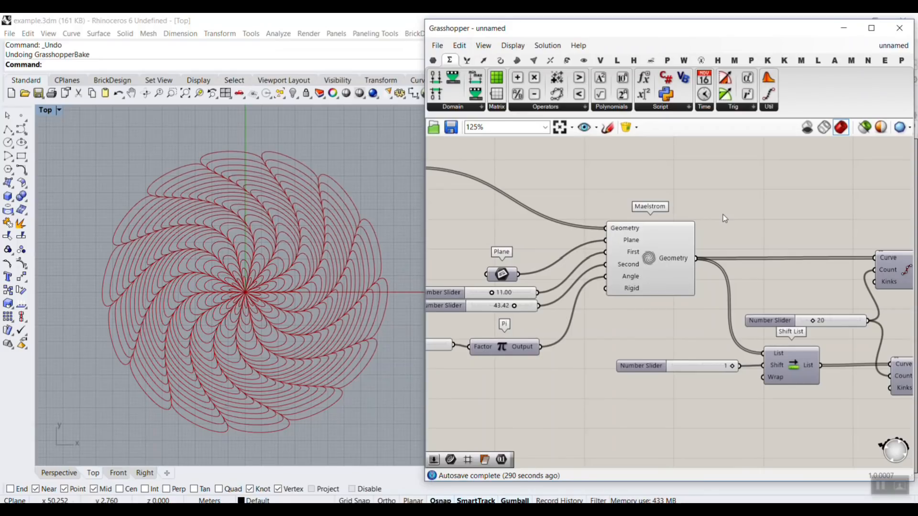
pyautogui.scroll(3, 211, 296)
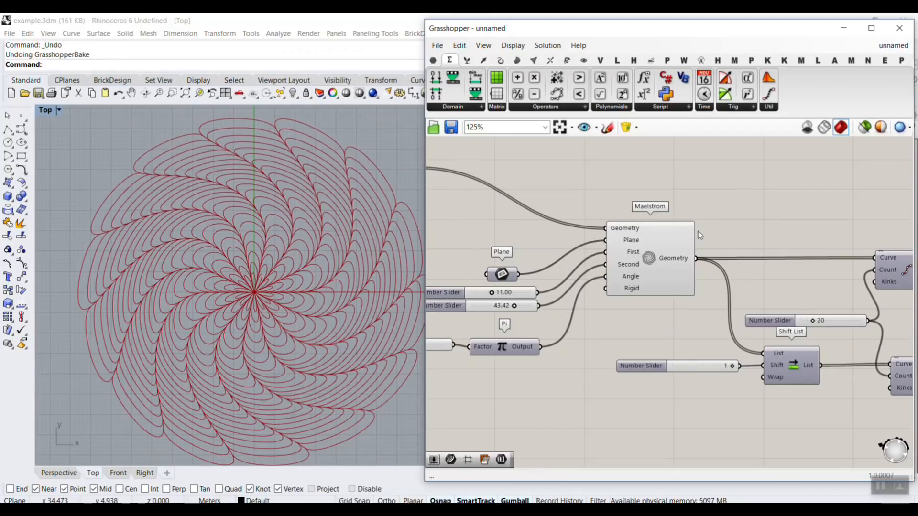
pyautogui.moveTo(698, 231); pyautogui.dragTo(588, 229, button='right')
pyautogui.click(541, 278)
pyautogui.click(656, 196)
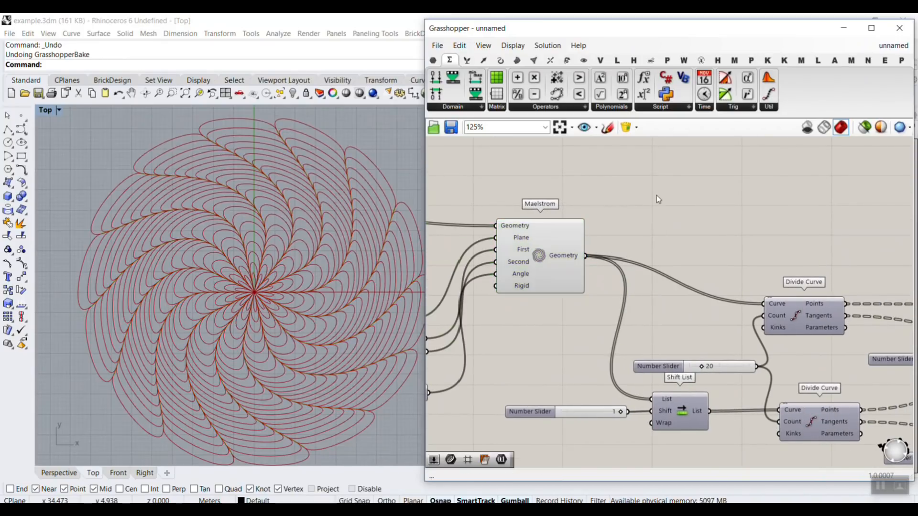
pyautogui.scroll(2, 587, 233)
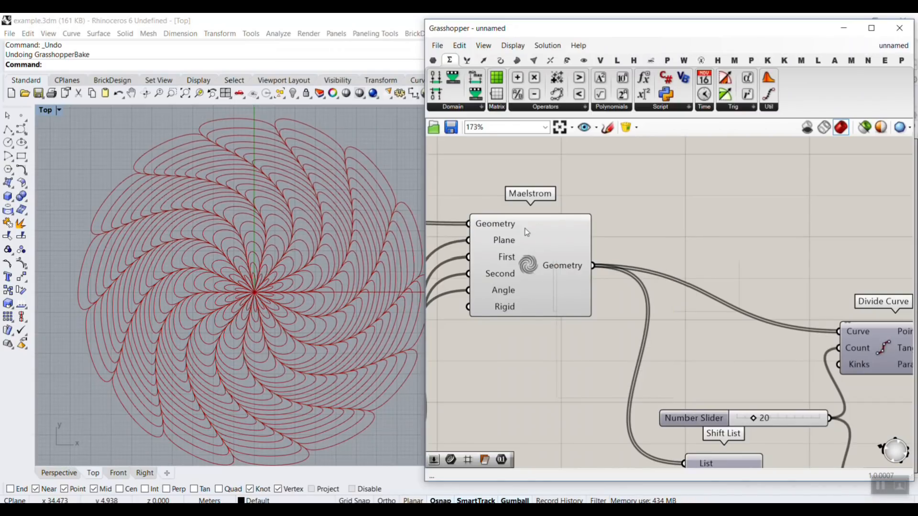
pyautogui.scroll(-1, 641, 227)
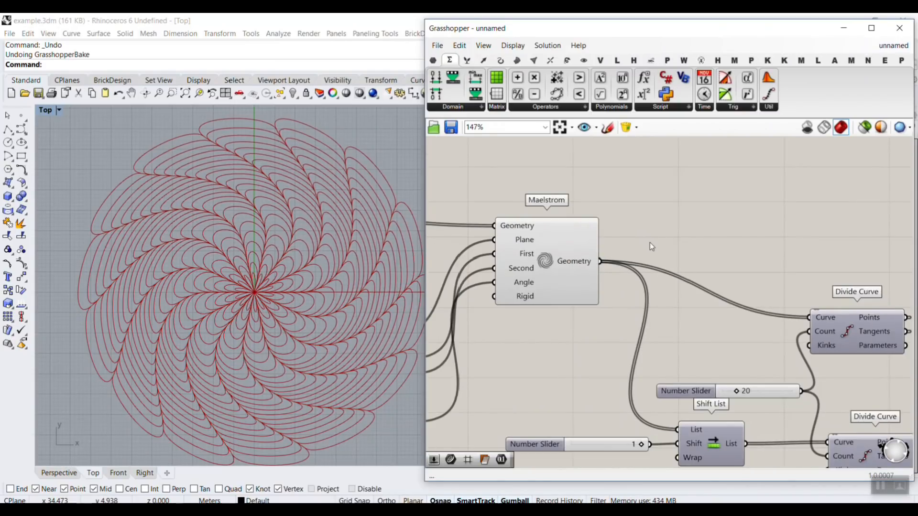